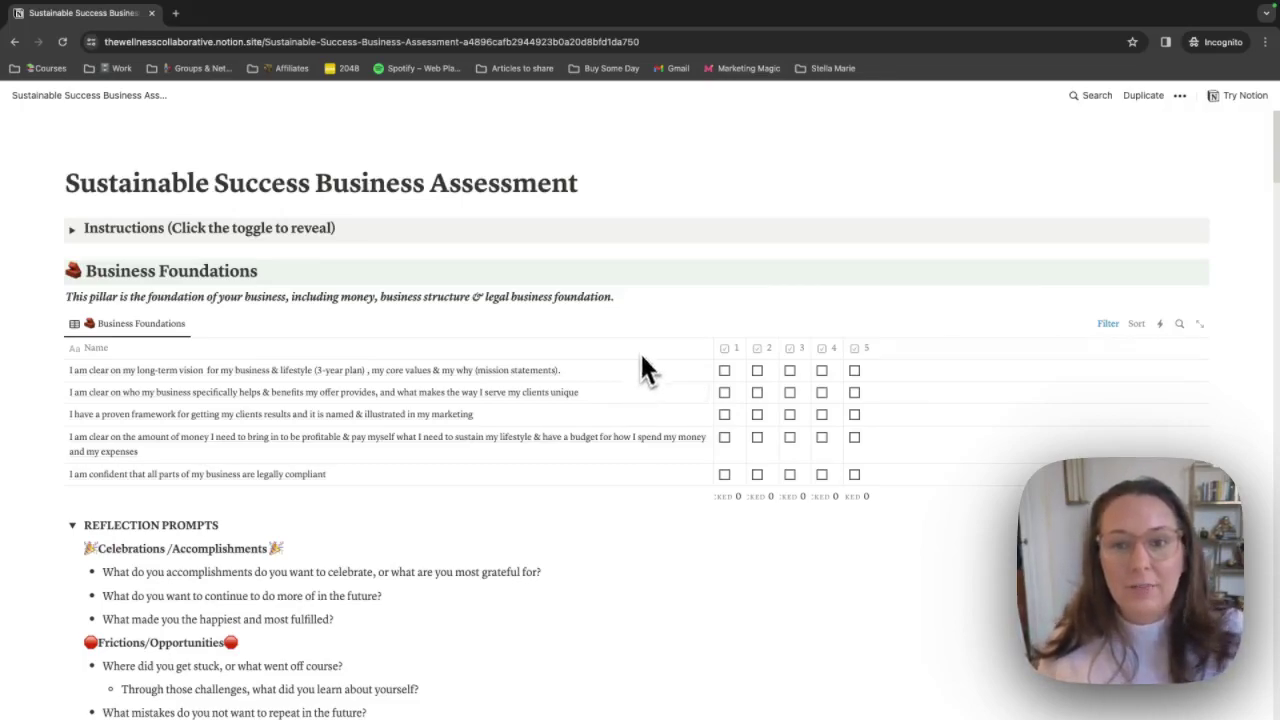
# Step: Duplicate the Sustainable Success Business Assessment page into the personal workspace and bookmark the copy in the Work folder
pyautogui.scroll(-1, 600, 271)
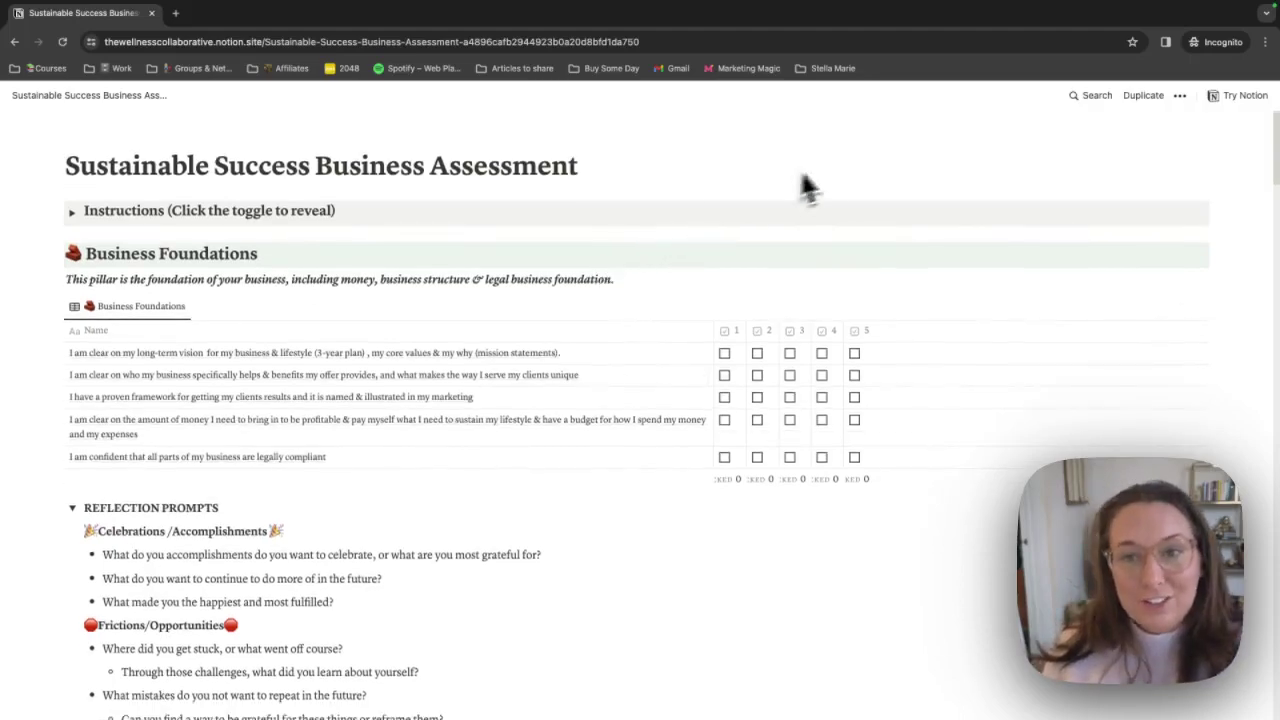
pyautogui.click(1140, 97)
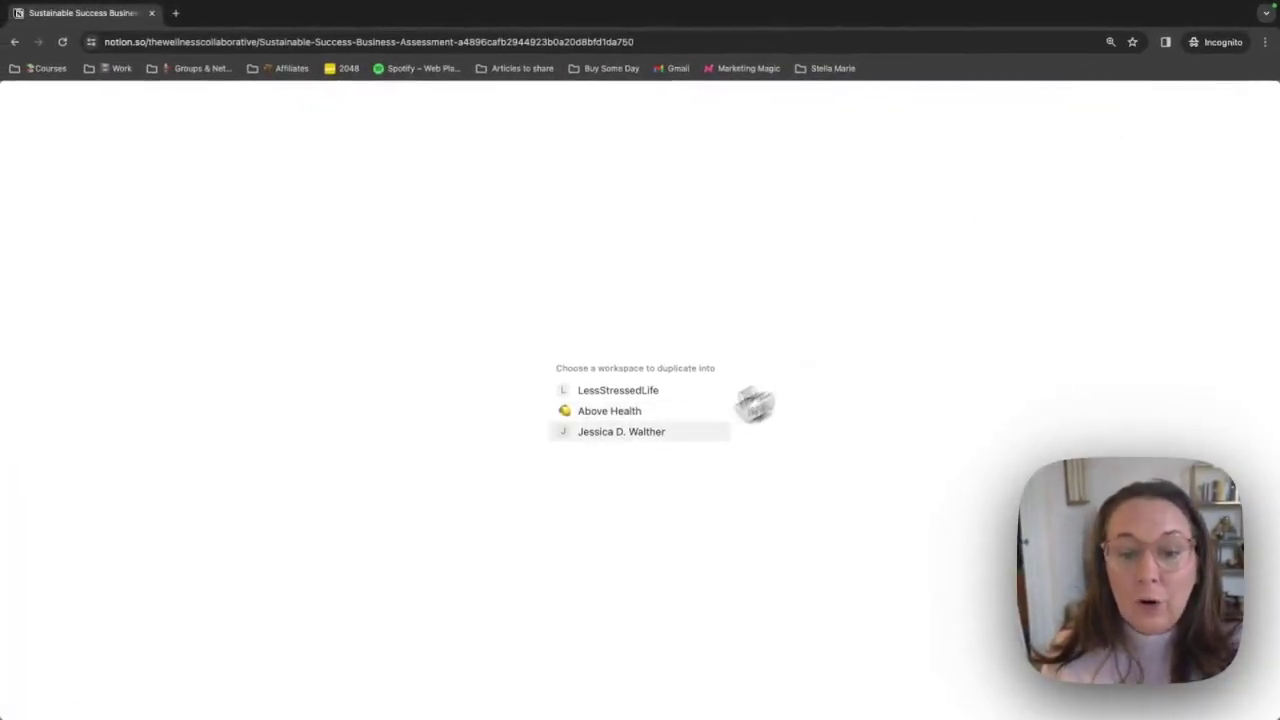
pyautogui.click(636, 438)
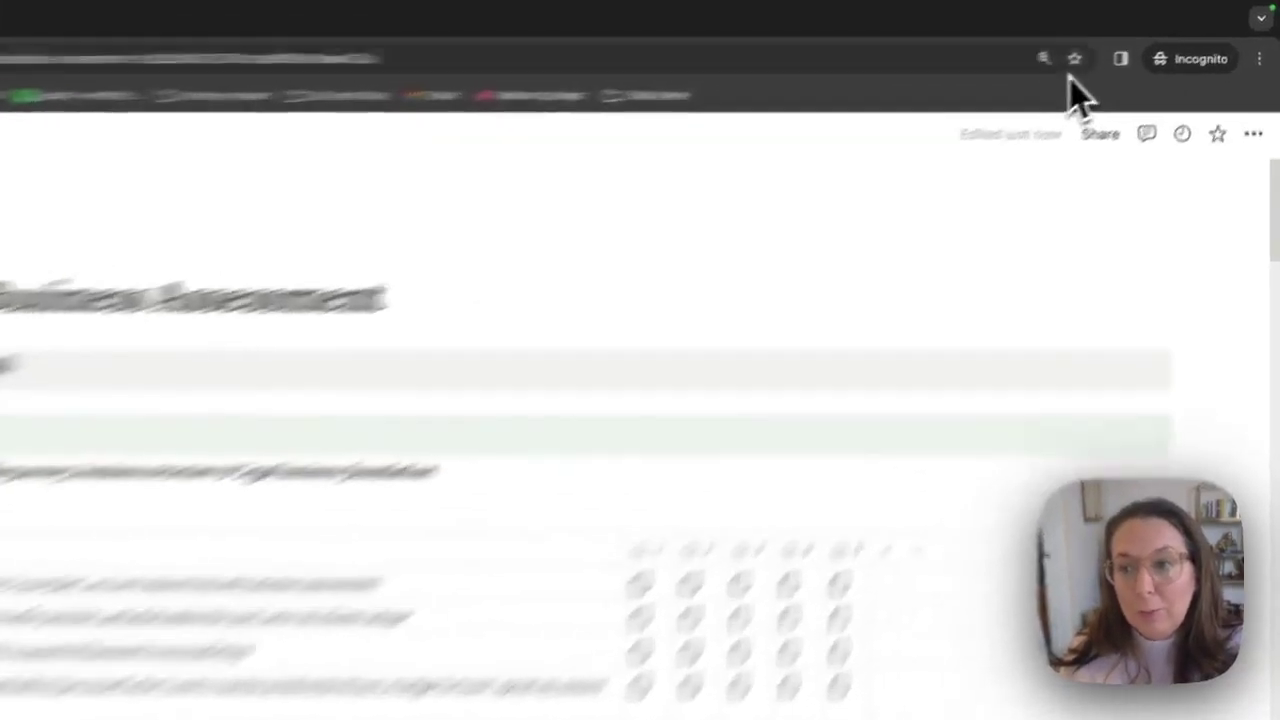
pyautogui.click(1132, 42)
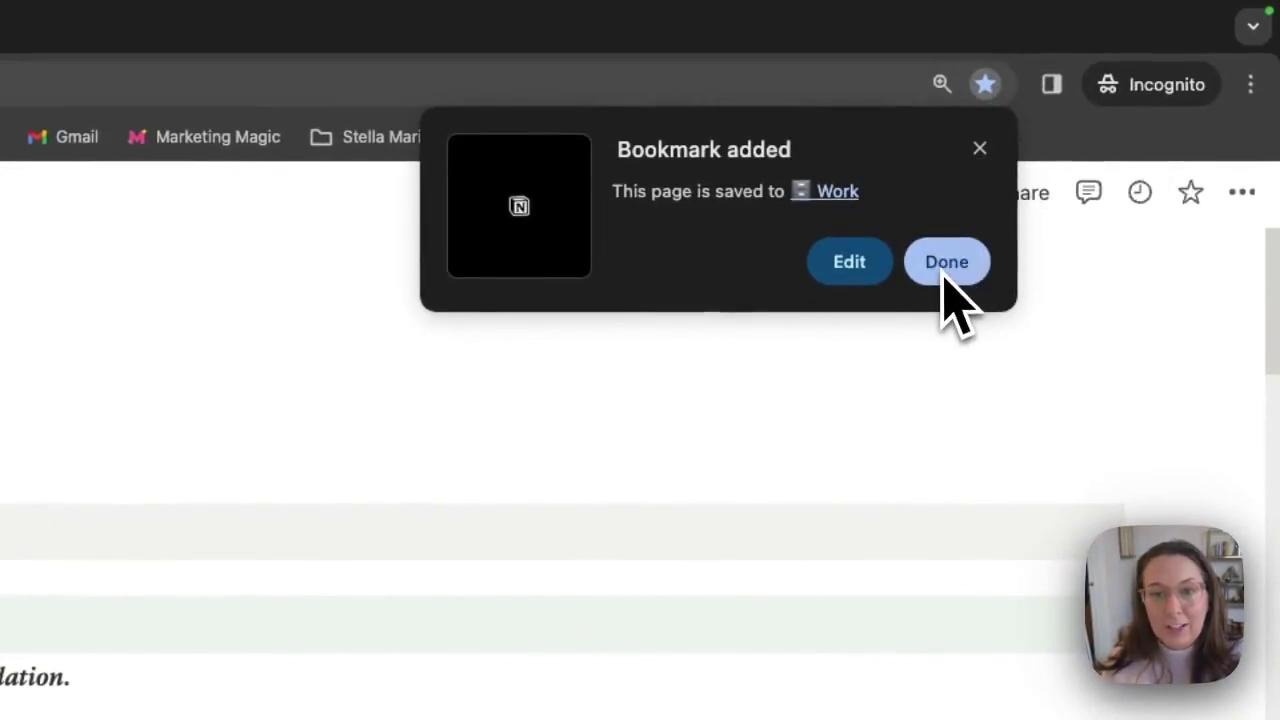
pyautogui.click(944, 276)
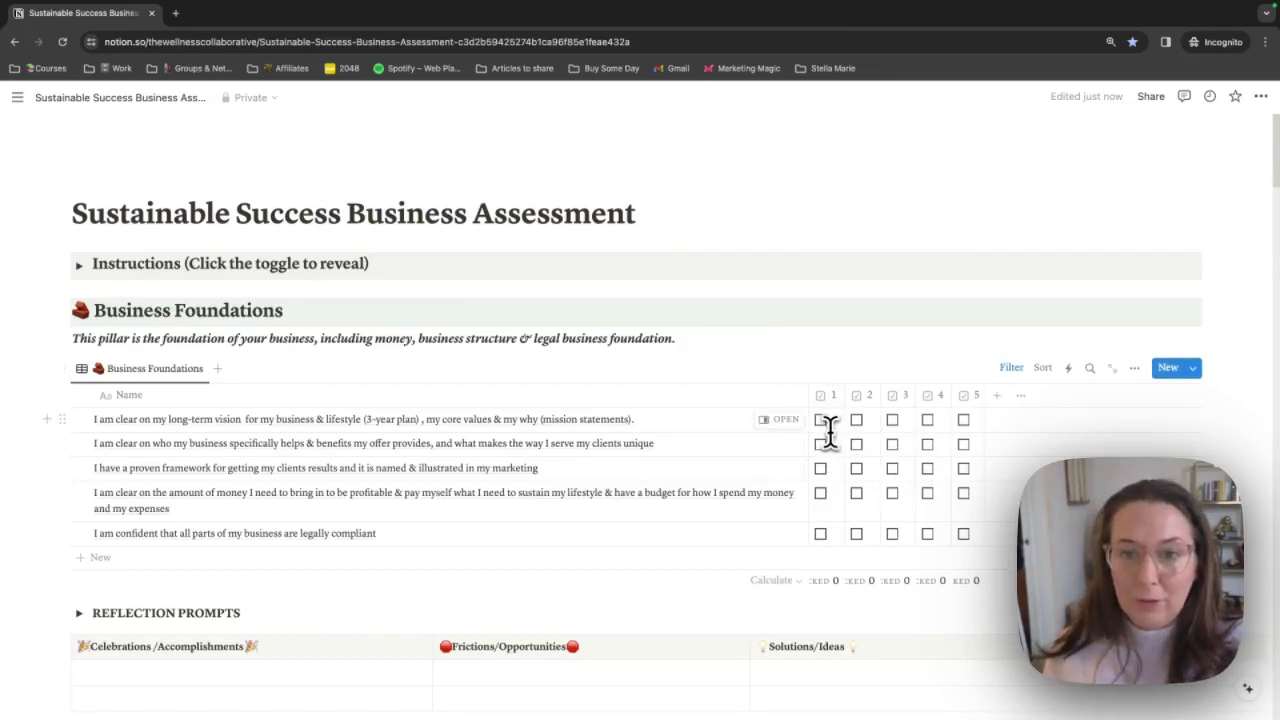
# Step: Reveal the Business Foundations reflection prompts for review, and collapse them again
pyautogui.scroll(-1, 780, 450)
pyautogui.scroll(-1, 640, 490)
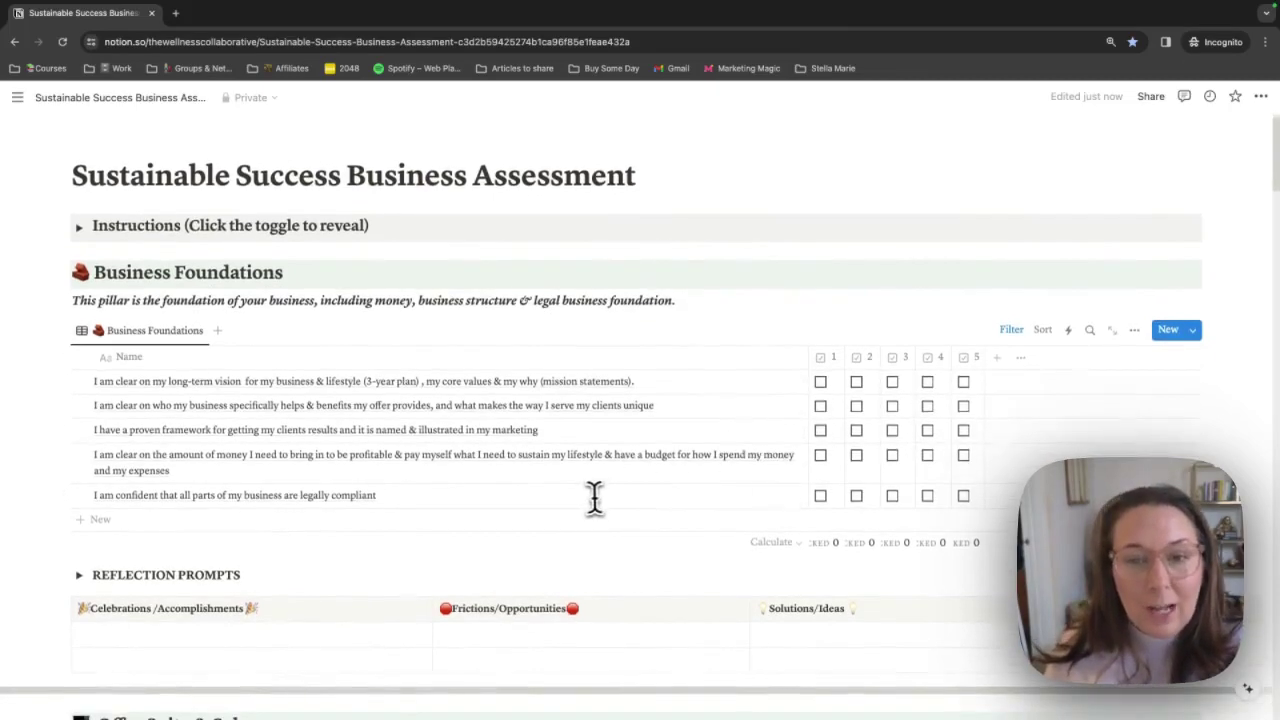
pyautogui.scroll(-1, 528, 506)
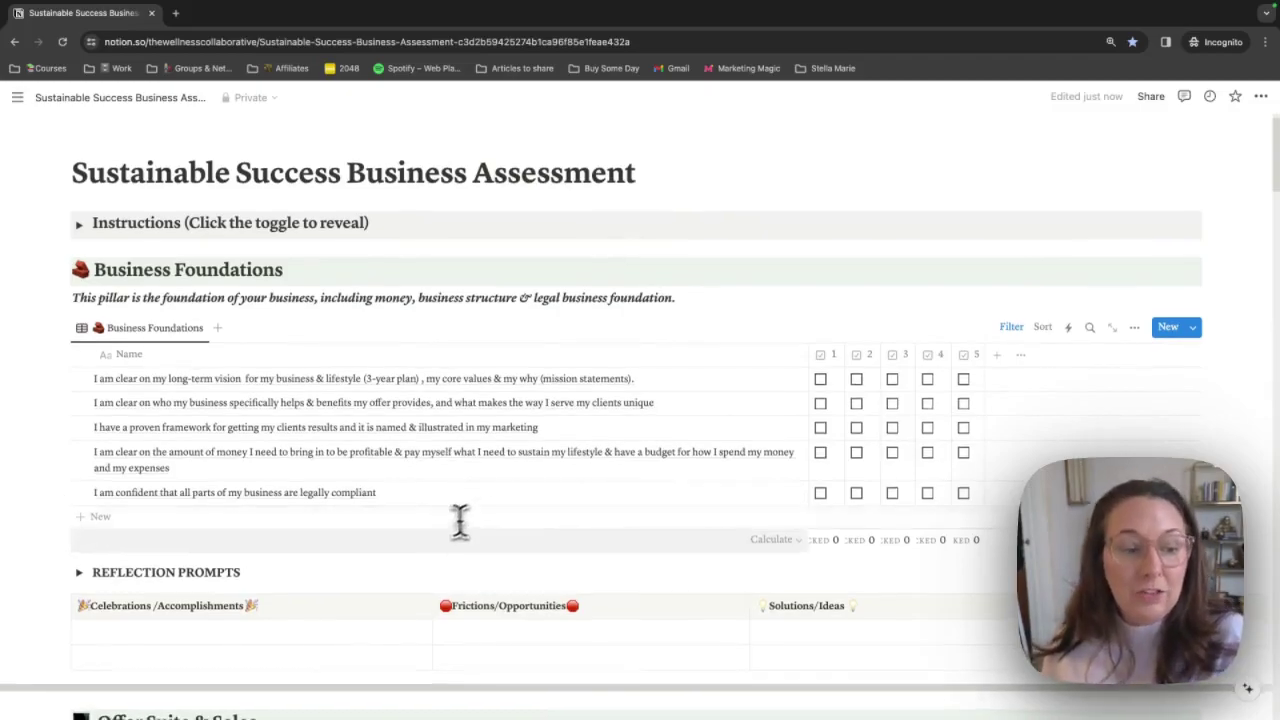
pyautogui.scroll(-3, 463, 518)
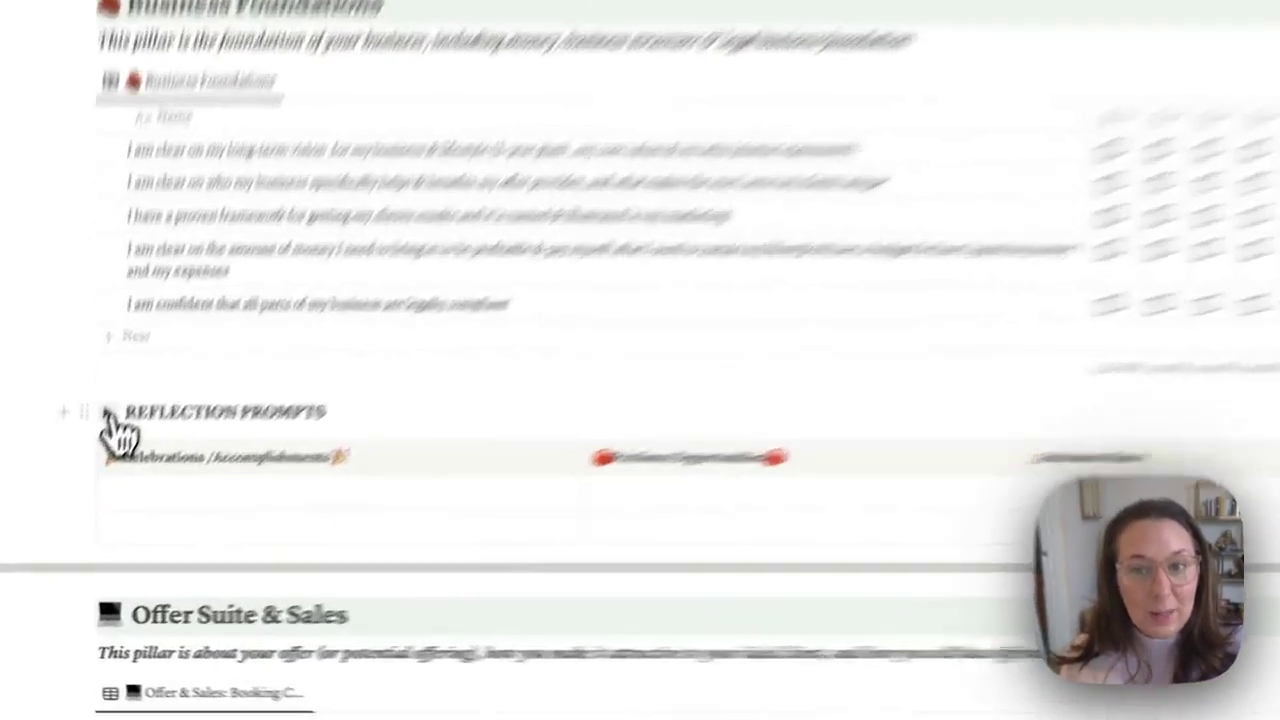
pyautogui.click(80, 479)
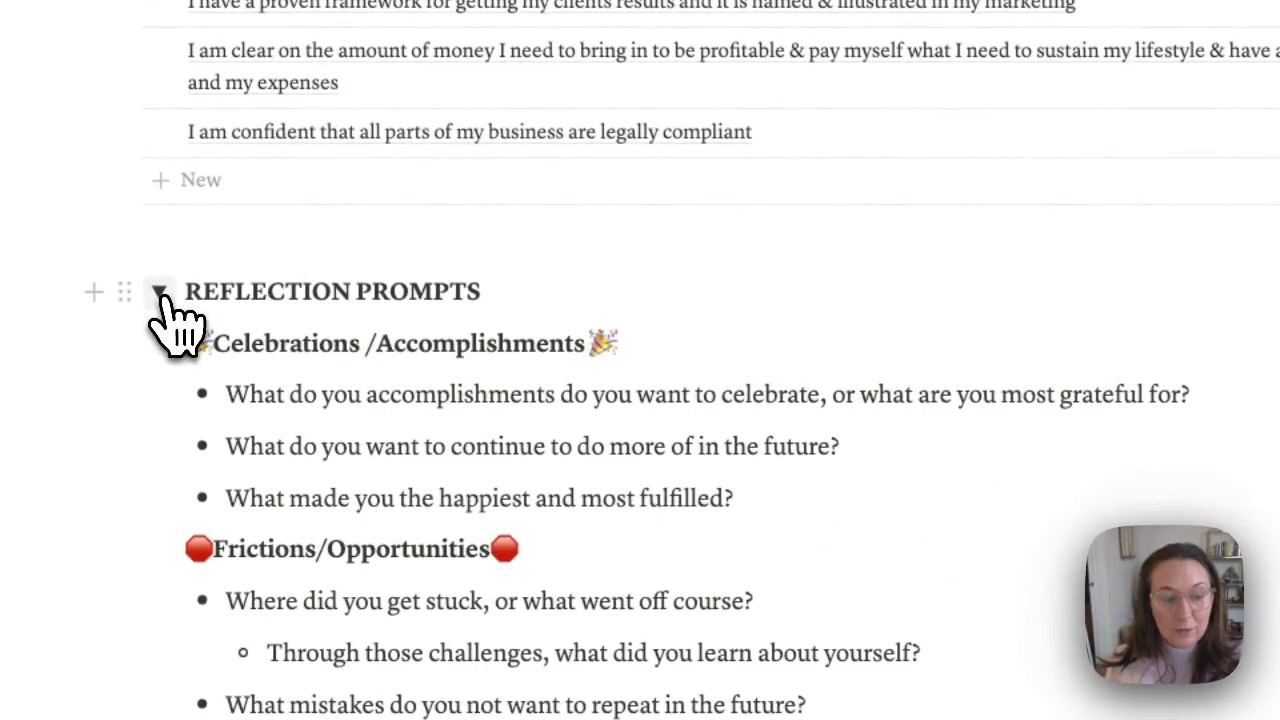
pyautogui.click(159, 292)
# Step: Go through the Celebrations/Accomplishments, Frictions/Opportunities and Solutions/Ideas answer cells of the Business Foundations reflection table
pyautogui.click(258, 412)
pyautogui.click(1165, 412)
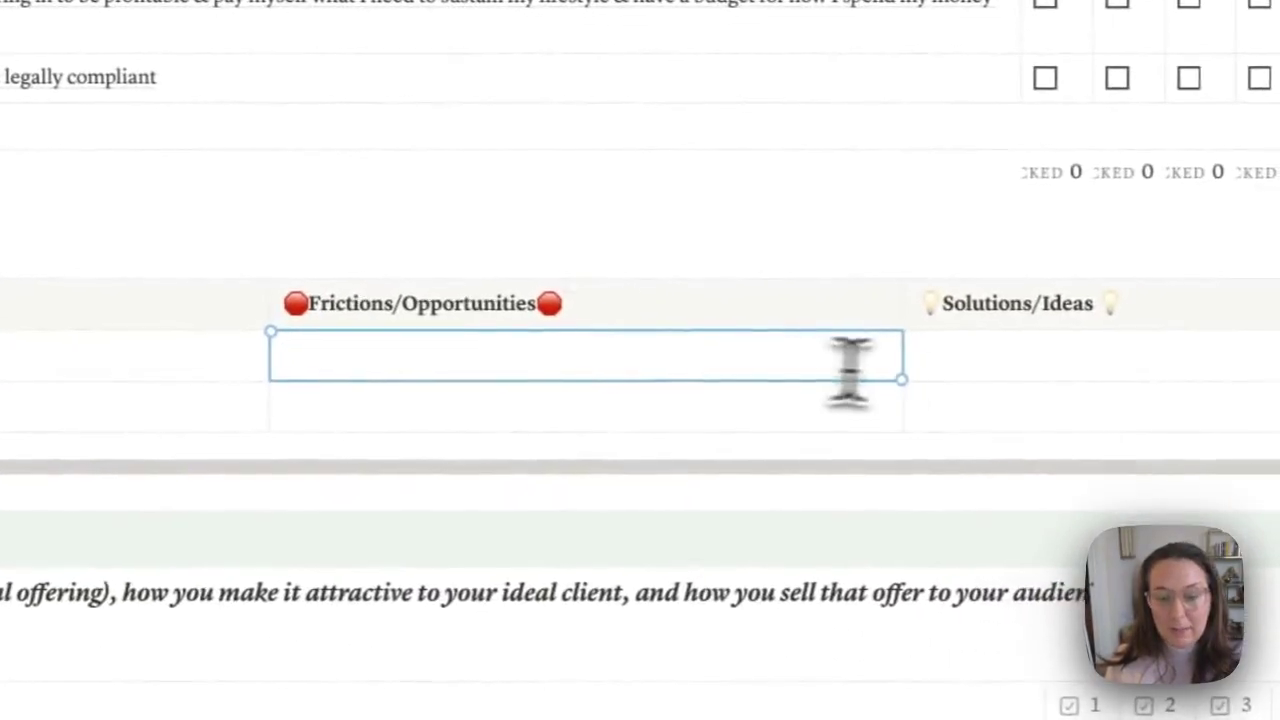
pyautogui.click(965, 366)
pyautogui.click(687, 402)
pyautogui.click(143, 366)
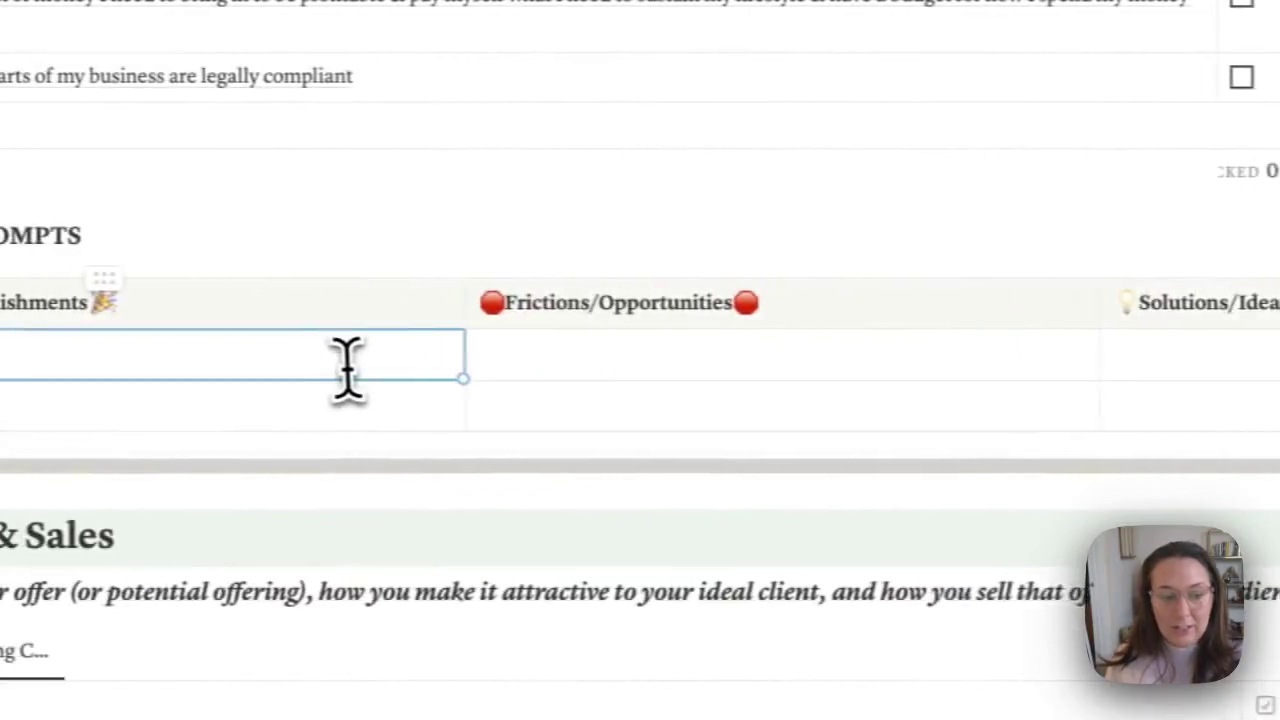
pyautogui.click(495, 360)
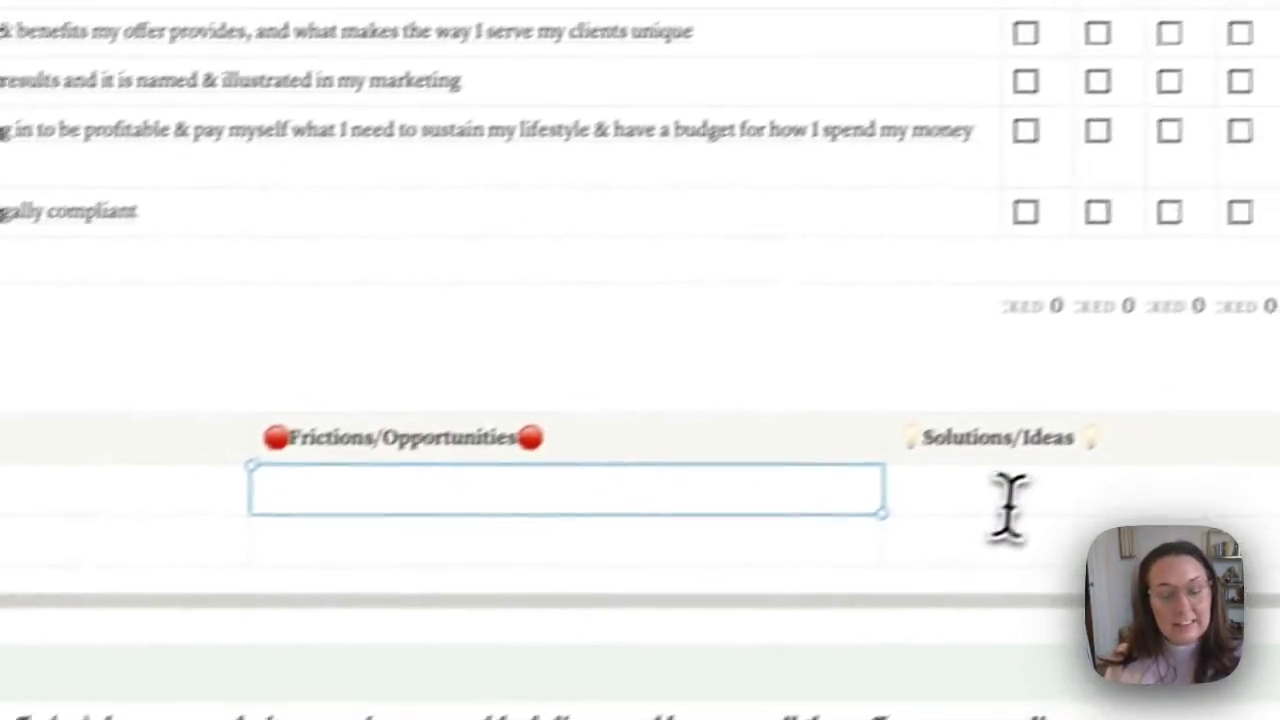
pyautogui.click(1268, 366)
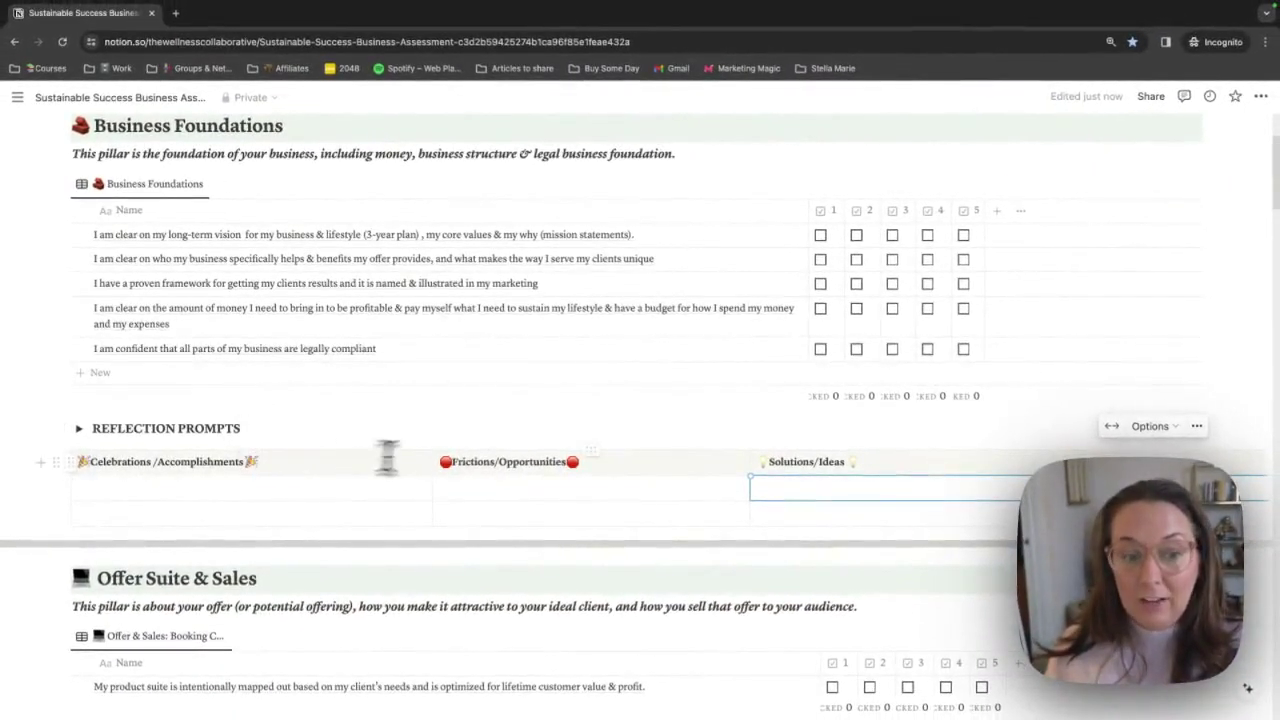
# Step: Rate the five Business Foundations statements 5, 4, 4, 3 and 3, in row order
pyautogui.scroll(-1, 444, 365)
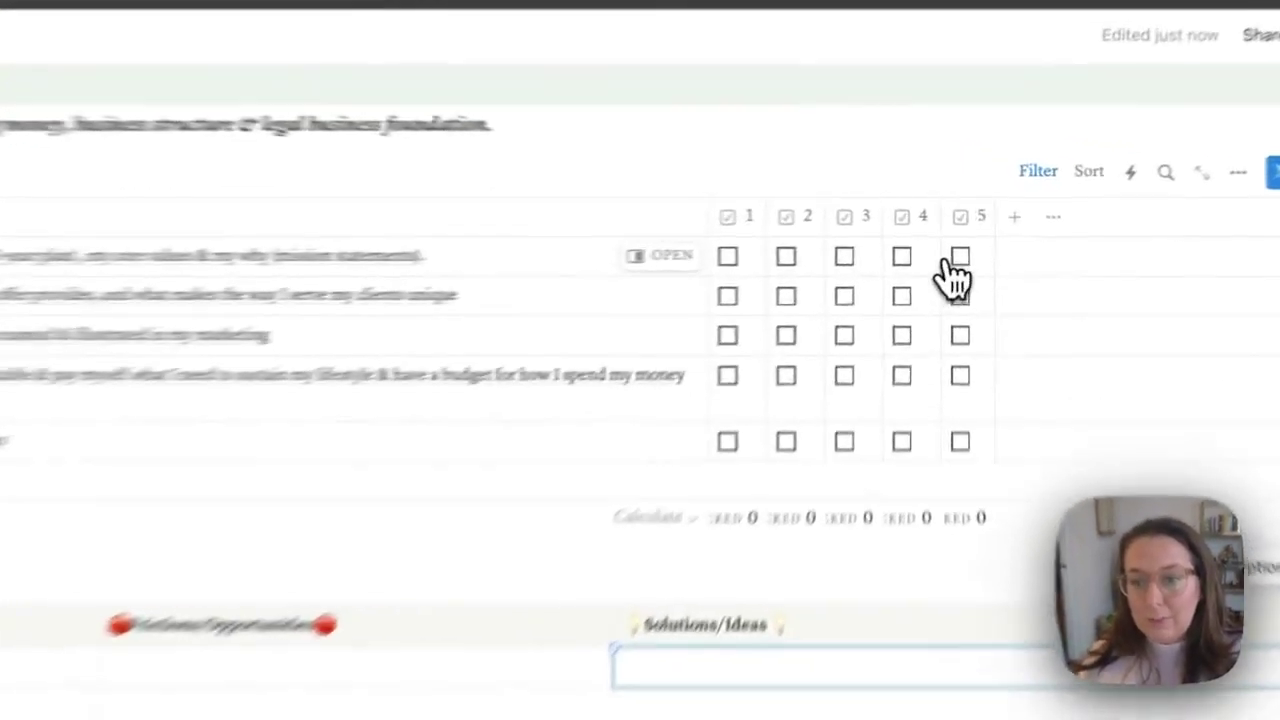
pyautogui.click(963, 232)
pyautogui.click(888, 317)
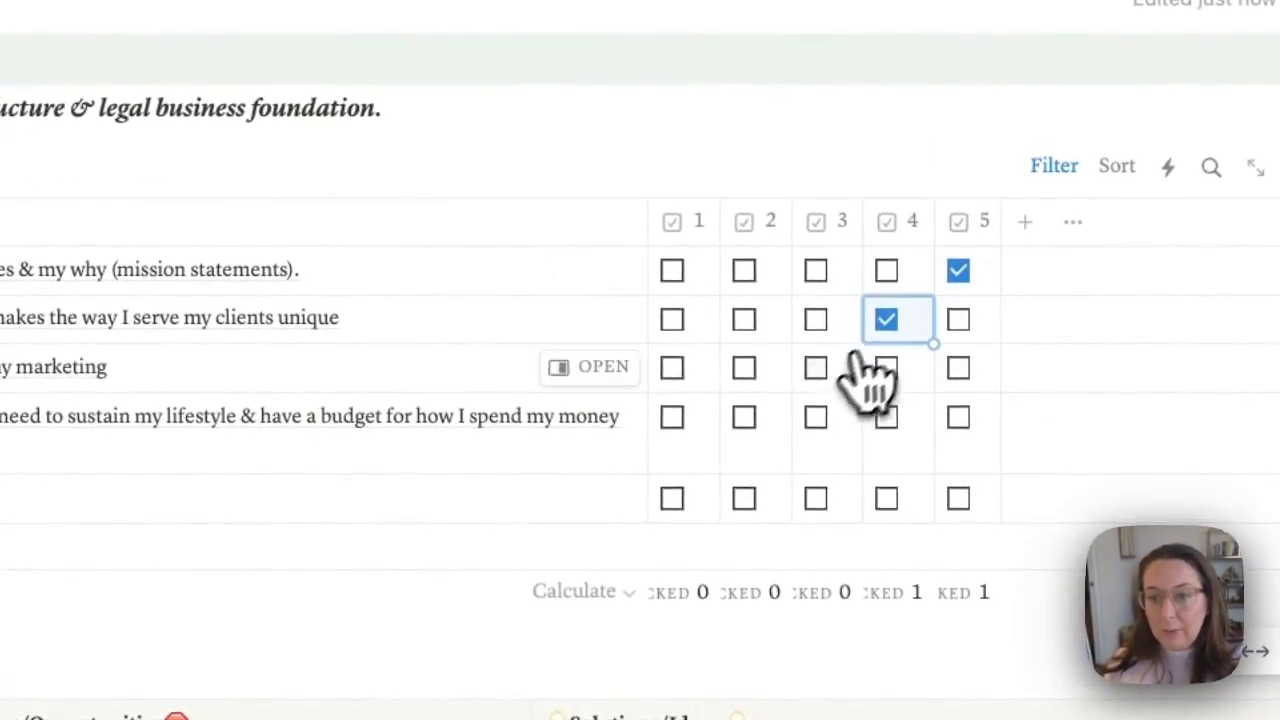
pyautogui.click(888, 365)
pyautogui.click(816, 416)
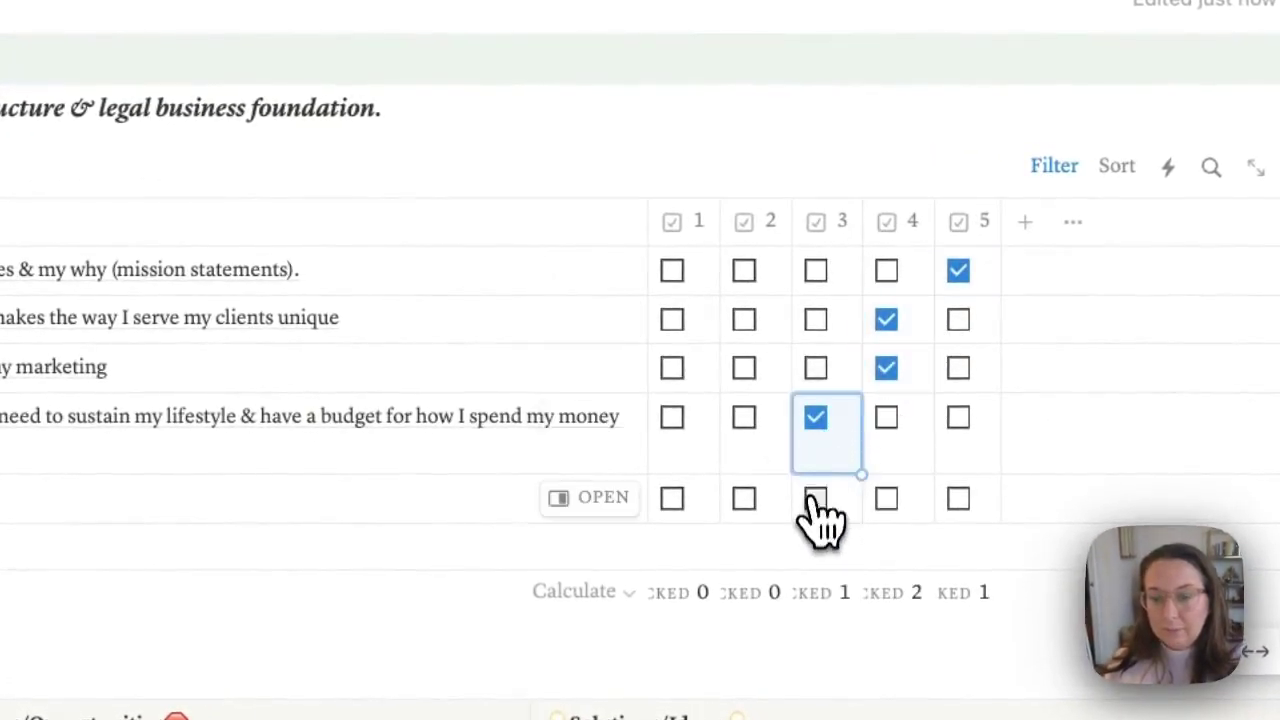
pyautogui.click(816, 498)
# Step: Rate the five Offer Suite & Sales statements 2, 3, 4, 4 and 3, in row order
pyautogui.scroll(-6, 832, 560)
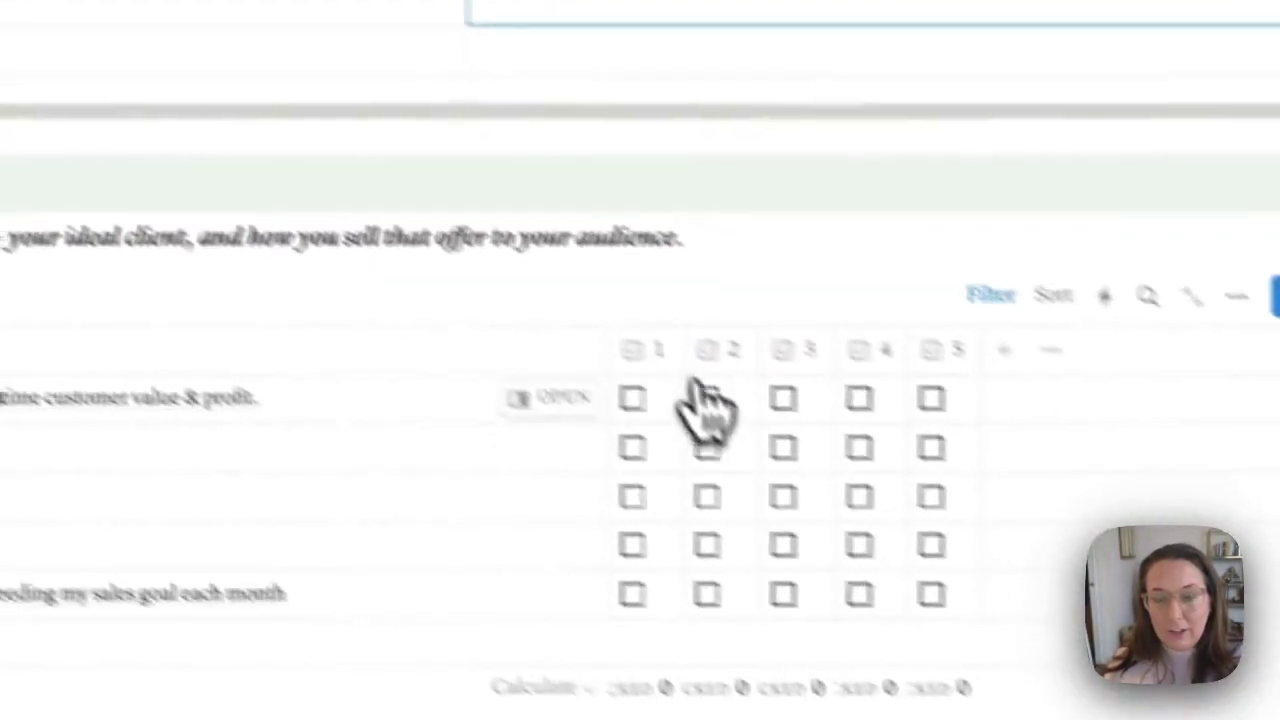
pyautogui.click(774, 566)
pyautogui.click(698, 398)
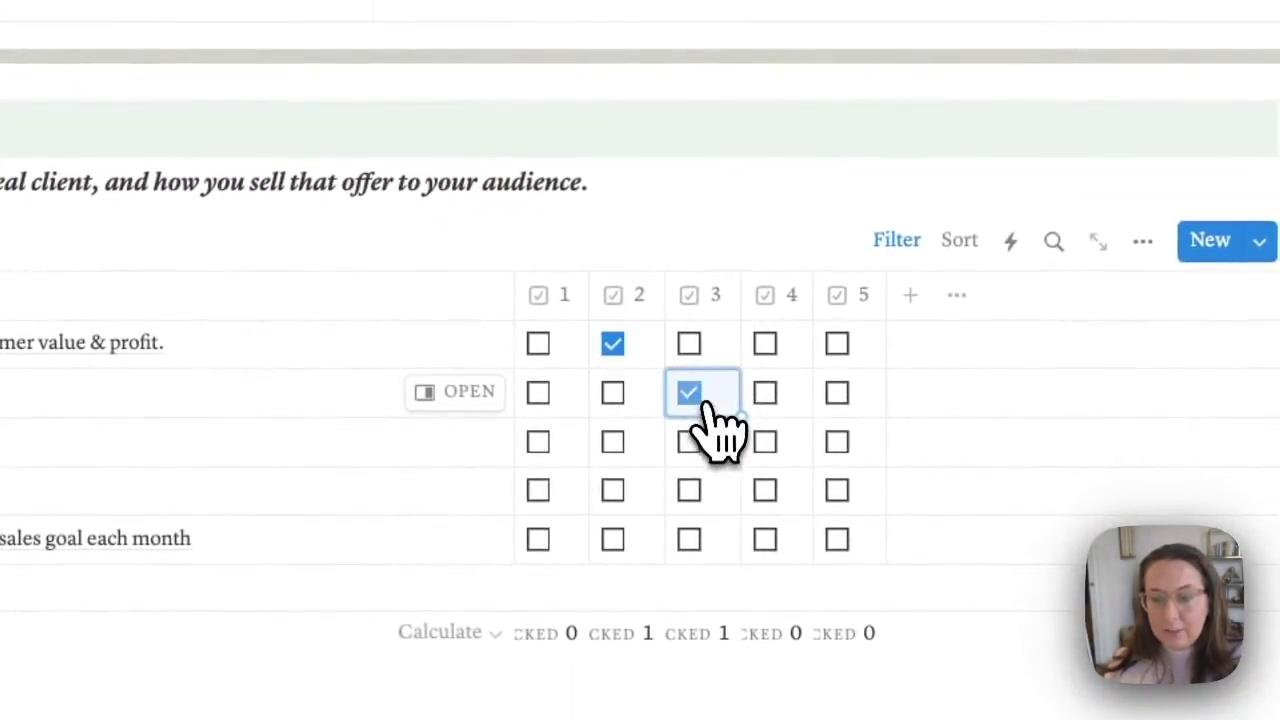
pyautogui.click(774, 447)
pyautogui.click(765, 490)
pyautogui.click(689, 540)
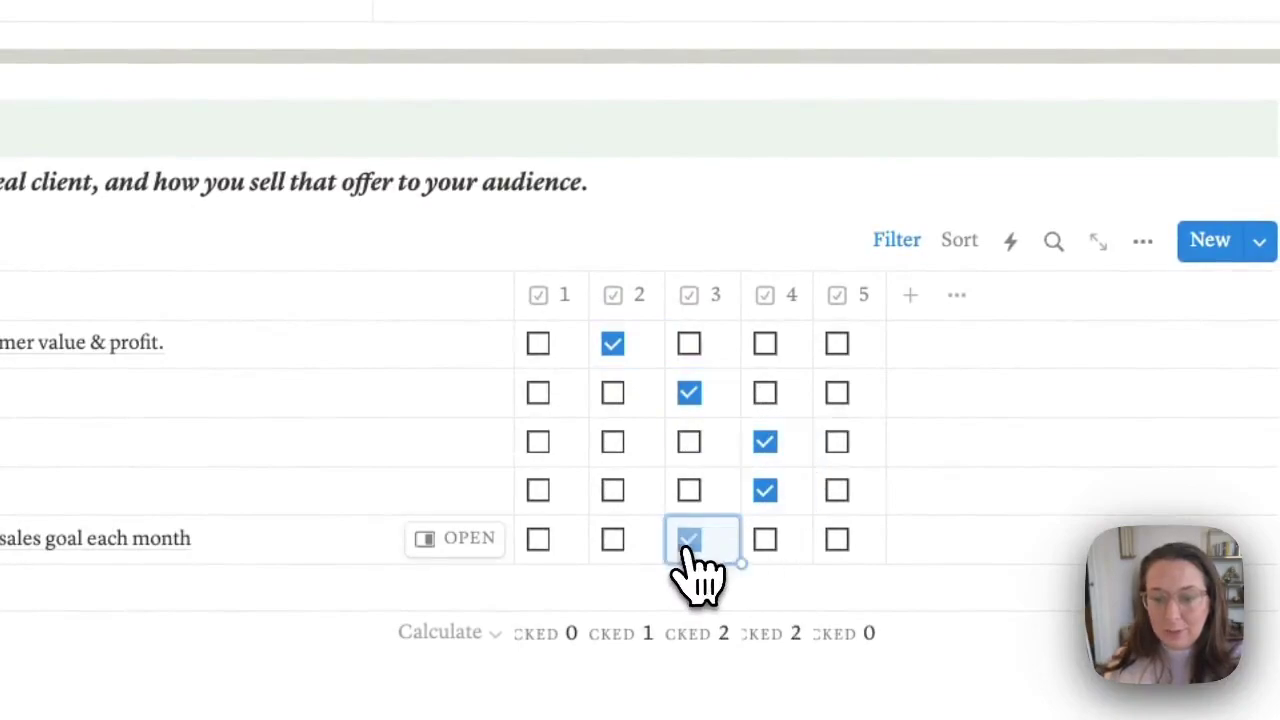
# Step: Rate the three Client Experience statements 3, 3 and 4, in row order
pyautogui.scroll(-5, 677, 571)
pyautogui.click(670, 448)
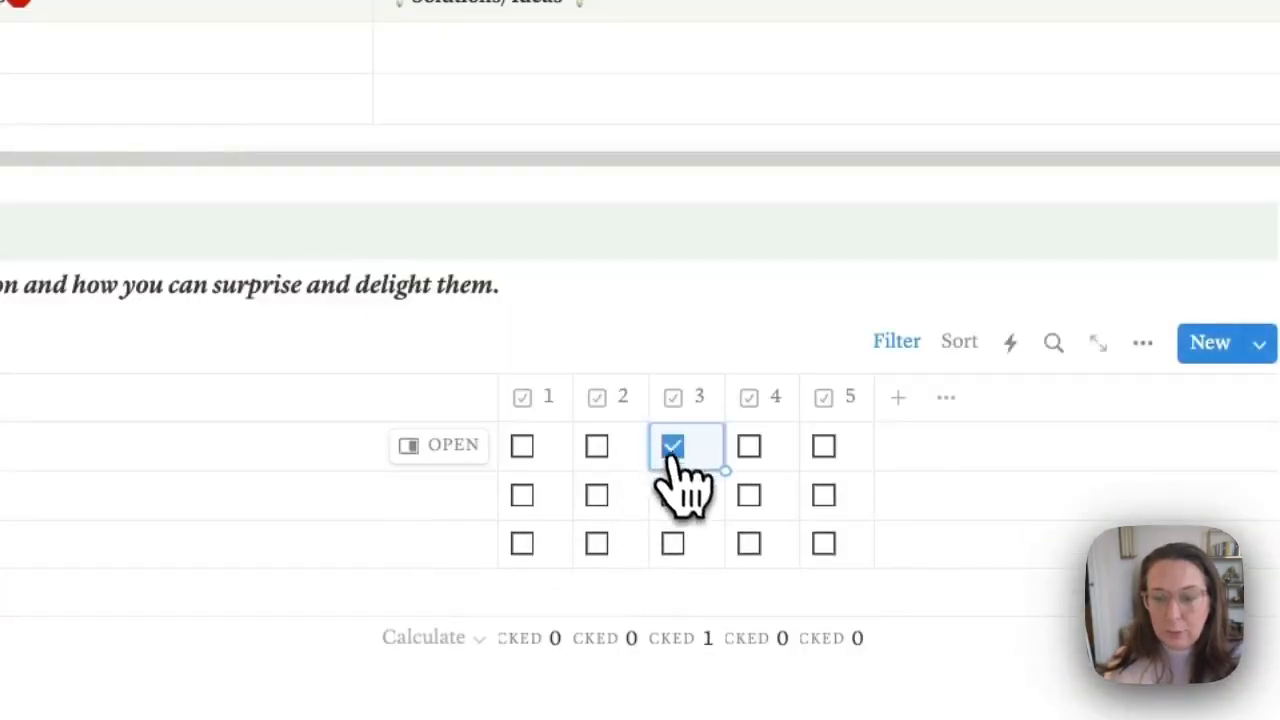
pyautogui.click(674, 494)
pyautogui.click(749, 541)
# Step: Rate the three Marketing & Visibility statements 3, 5 and 3, in row order
pyautogui.scroll(-5, 749, 551)
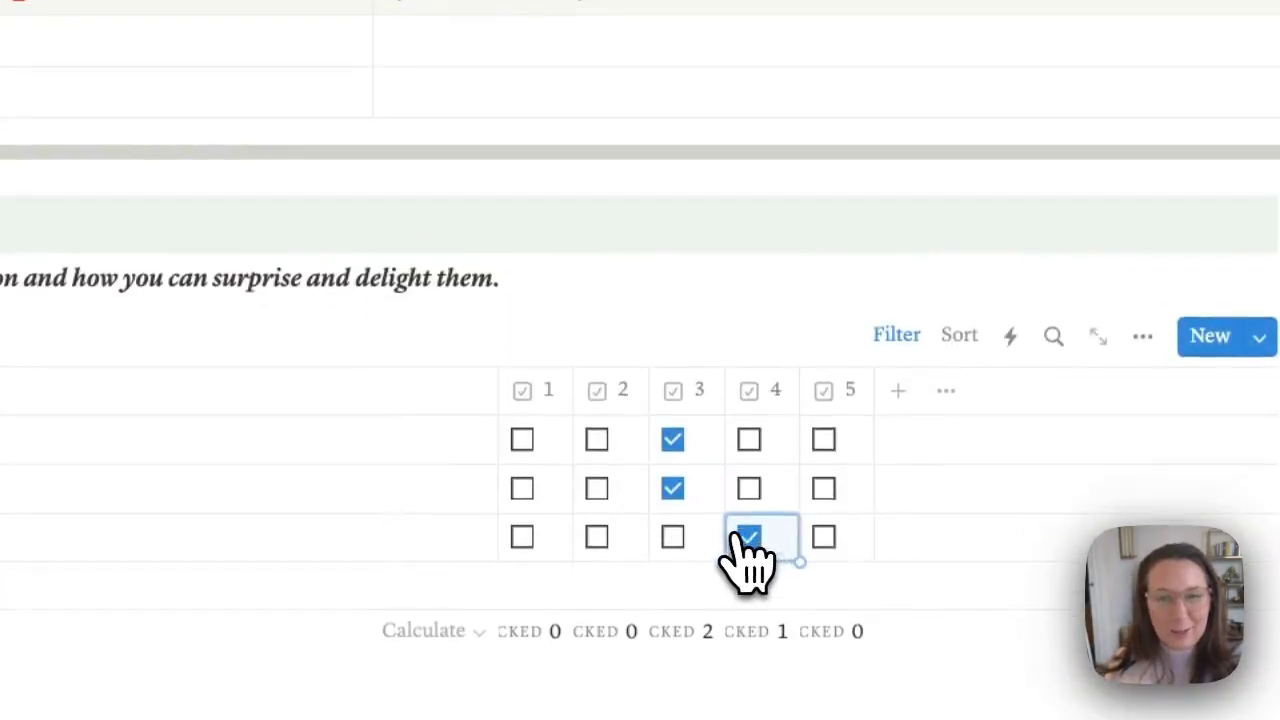
pyautogui.scroll(-5, 630, 540)
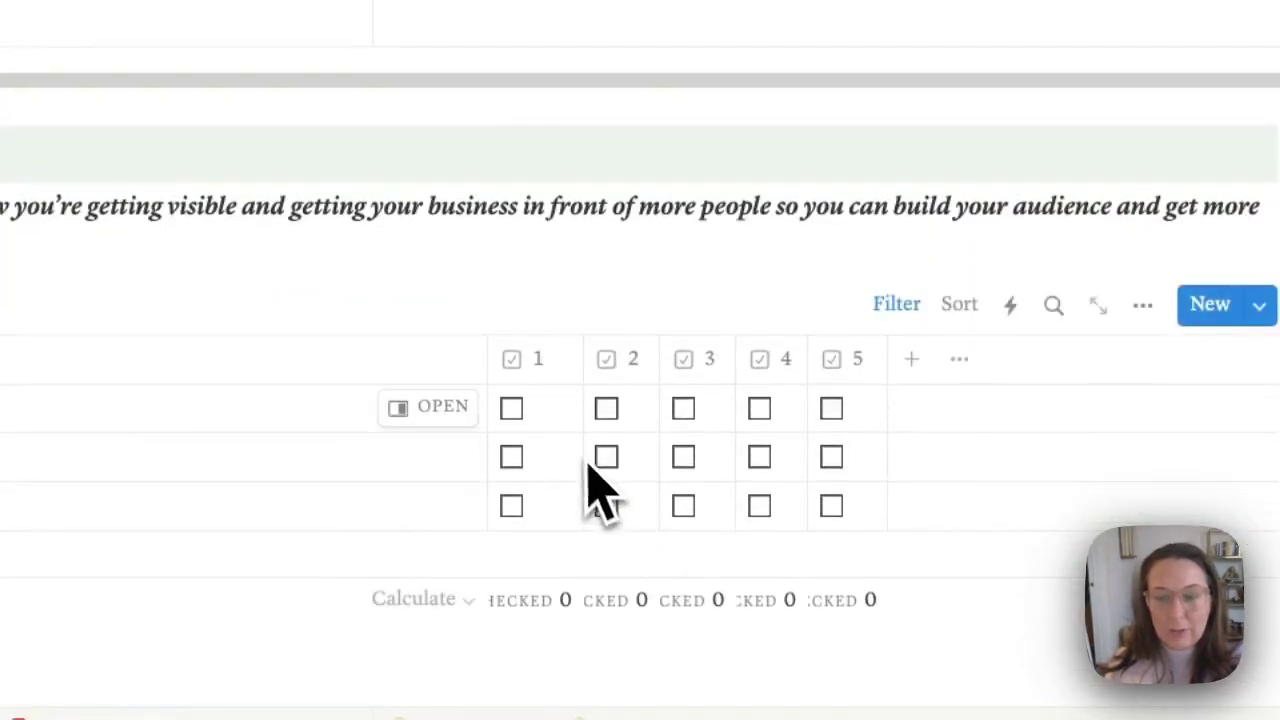
pyautogui.click(684, 409)
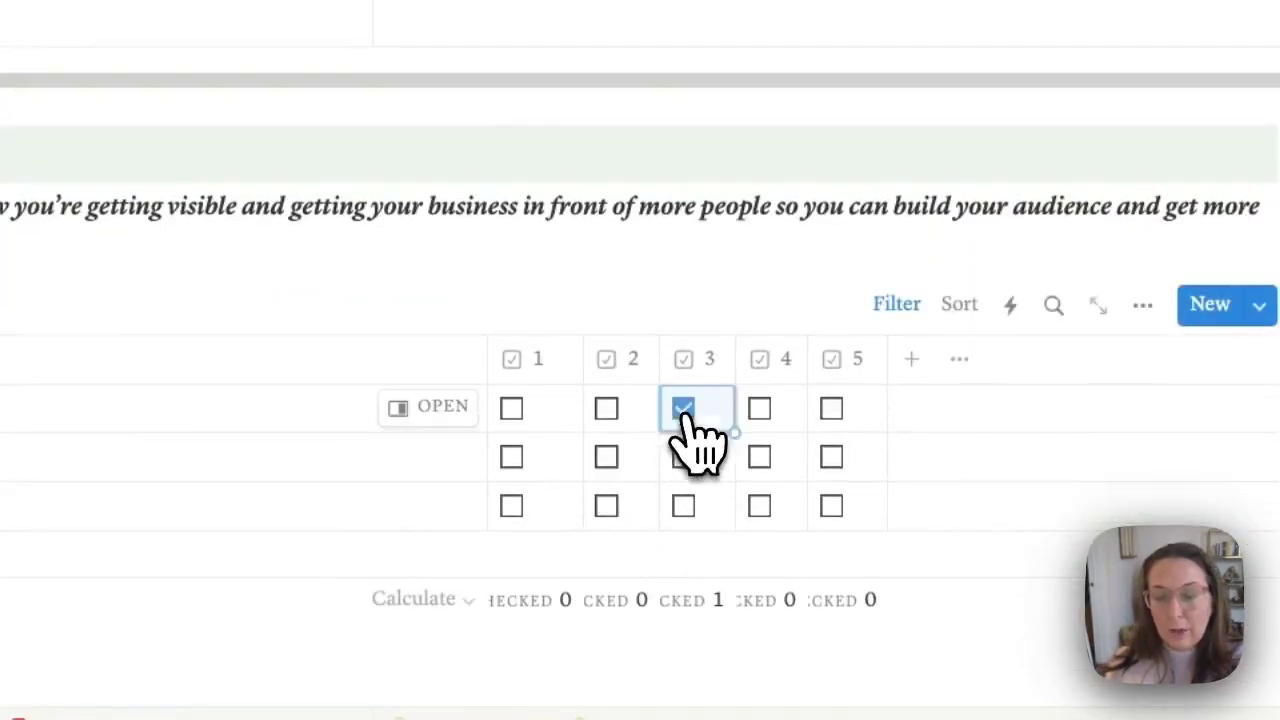
pyautogui.click(831, 457)
pyautogui.click(684, 506)
# Step: Rate the five Operations & Efficiency statements 3, 4, 5, 4 and 4, in row order
pyautogui.scroll(-5, 690, 540)
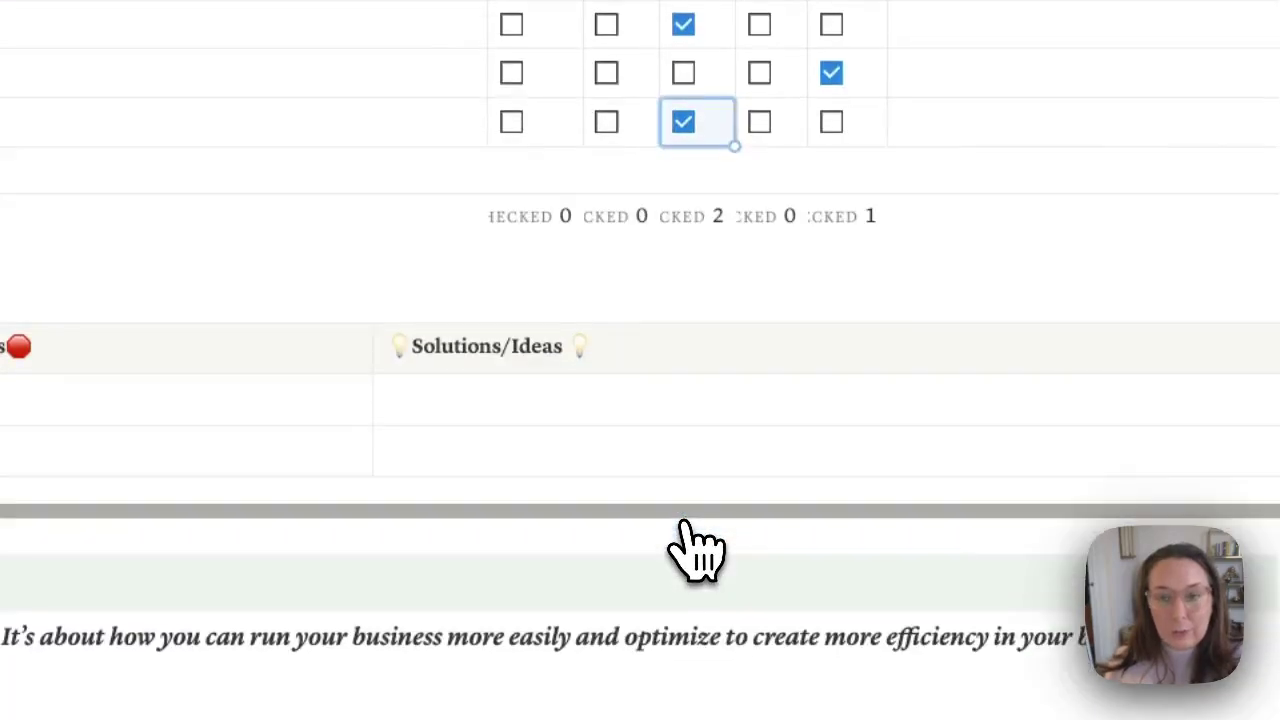
pyautogui.click(676, 553)
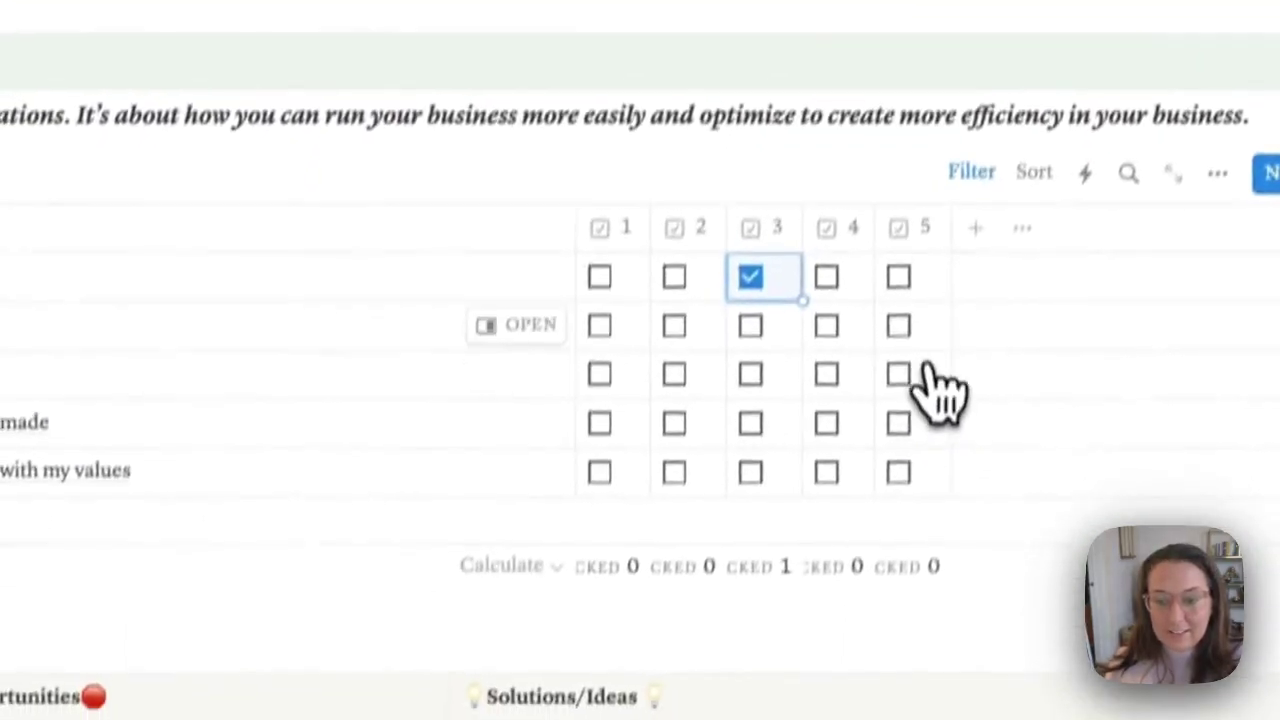
pyautogui.click(753, 602)
pyautogui.click(825, 651)
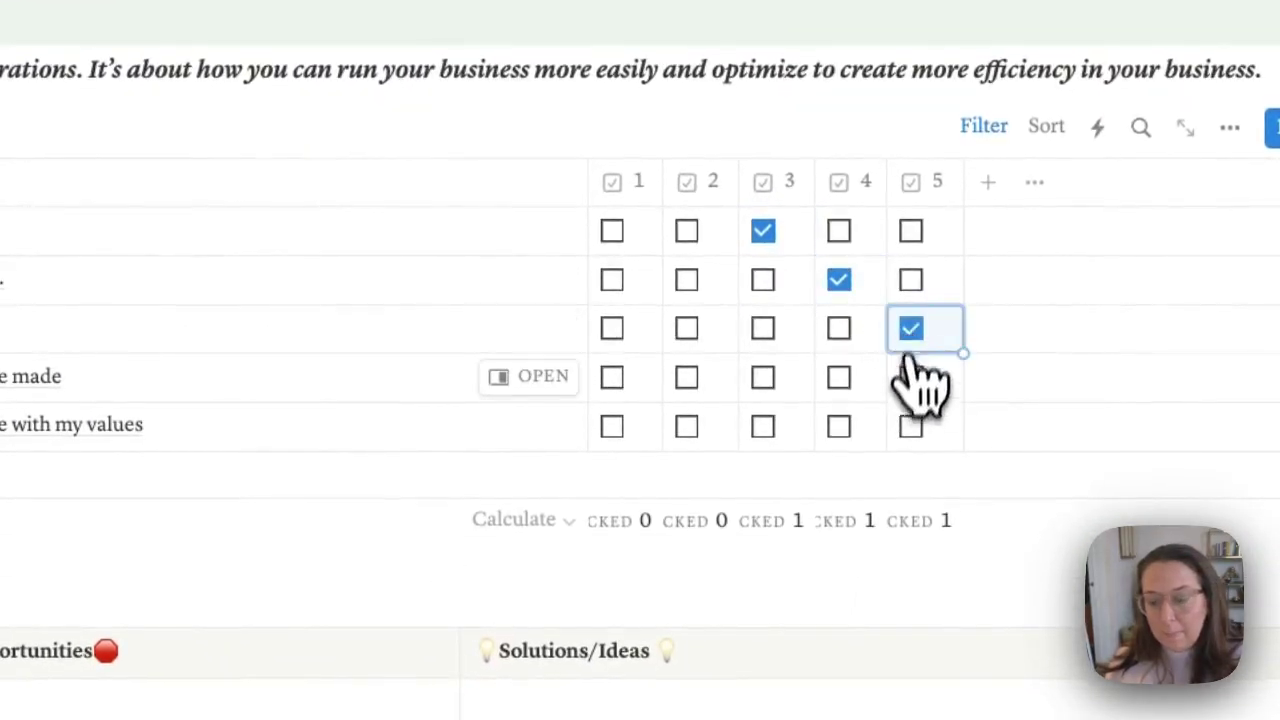
pyautogui.click(838, 377)
pyautogui.click(838, 426)
# Step: Rate the four Team & Expansion statements 3, 4, 4 and 5, in row order
pyautogui.scroll(-4, 780, 418)
pyautogui.scroll(-4, 755, 415)
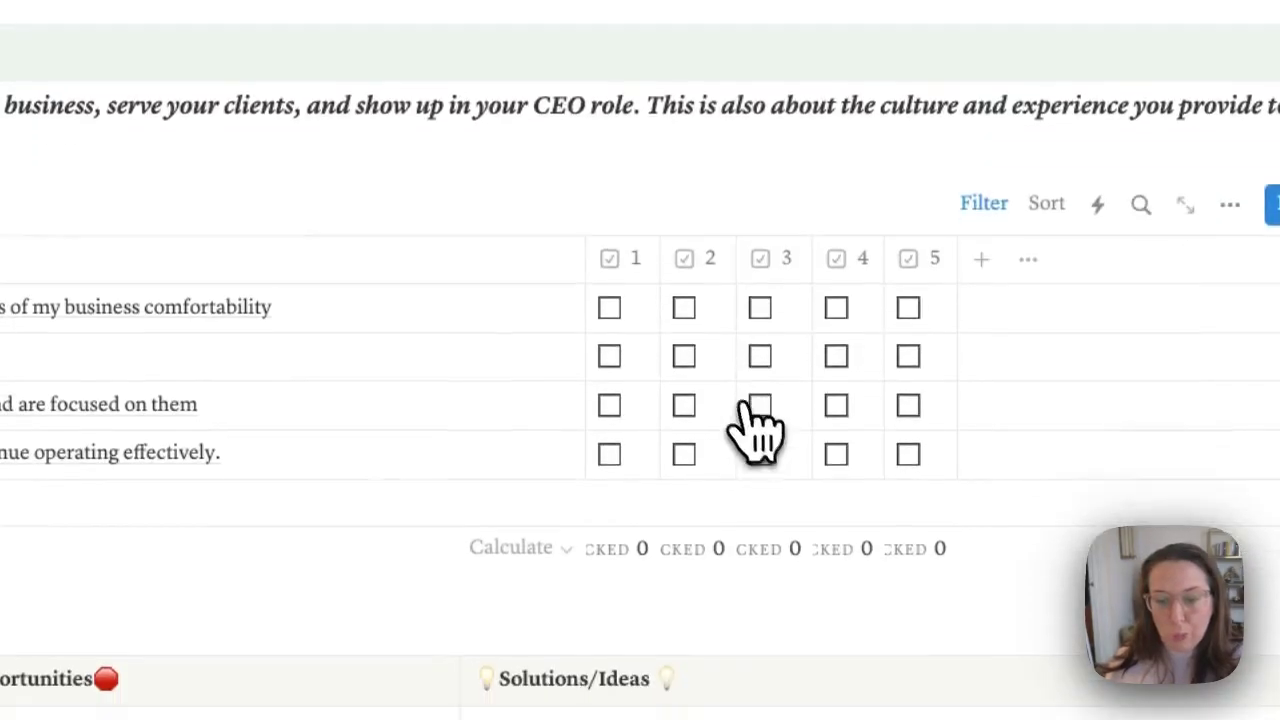
pyautogui.click(759, 308)
pyautogui.click(836, 356)
pyautogui.click(836, 405)
pyautogui.click(906, 454)
# Step: Rate the five Entrepreneurial Wellness statements 3, 4, 3, 4 and 4, in row order
pyautogui.scroll(-5, 760, 460)
pyautogui.click(743, 262)
pyautogui.click(815, 310)
pyautogui.click(748, 358)
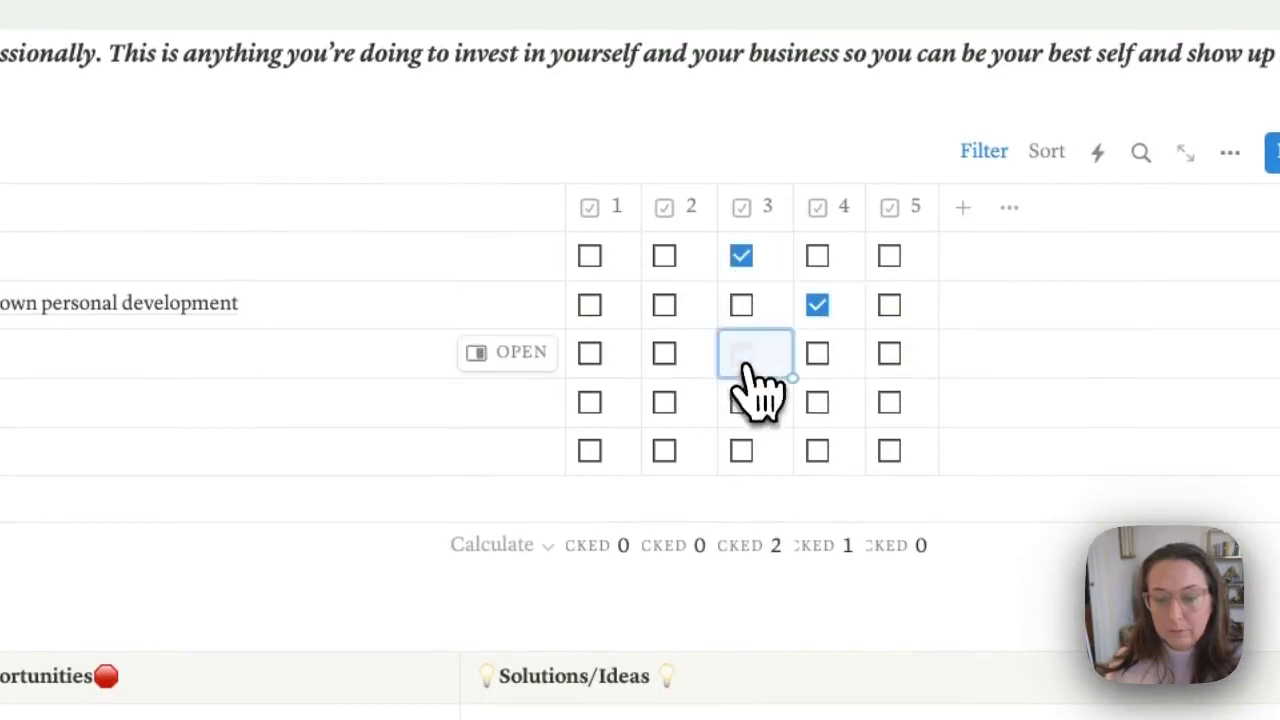
pyautogui.click(820, 405)
pyautogui.click(836, 455)
# Step: In the Sustainable Success Score table, set the total for the 2 column to 1
pyautogui.scroll(-5, 835, 480)
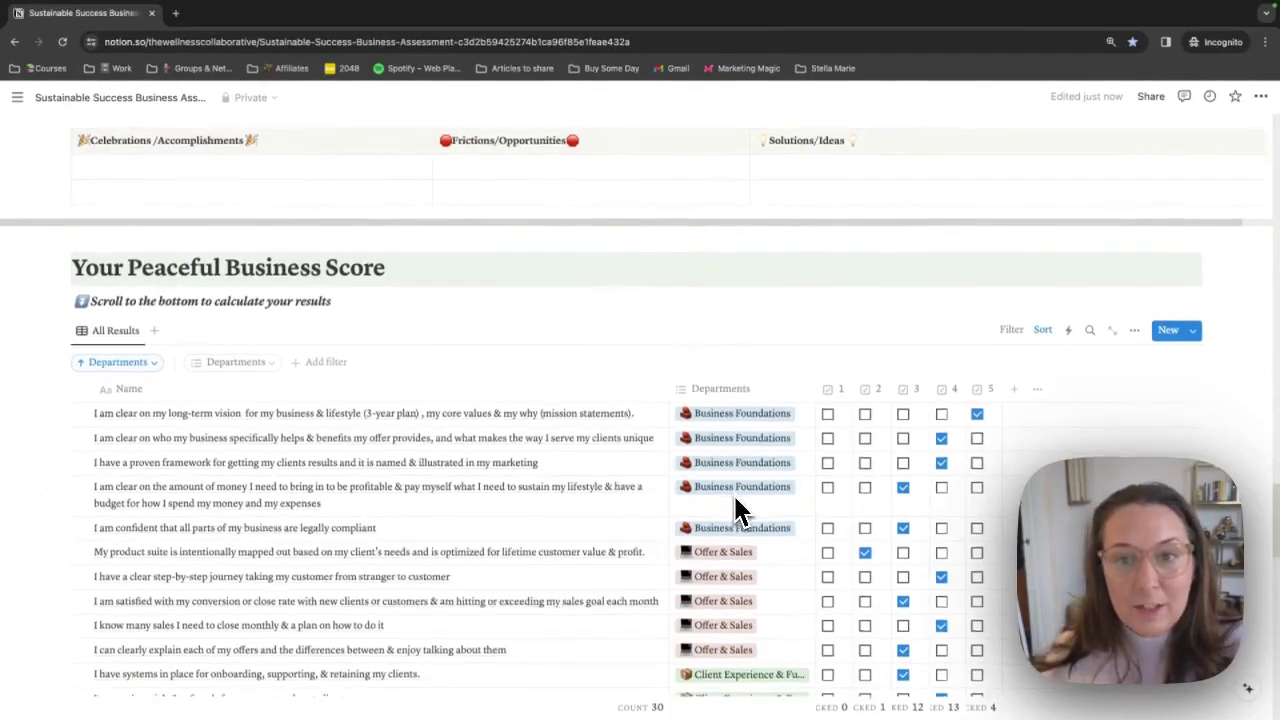
pyautogui.scroll(-1, 735, 512)
pyautogui.scroll(-10, 735, 497)
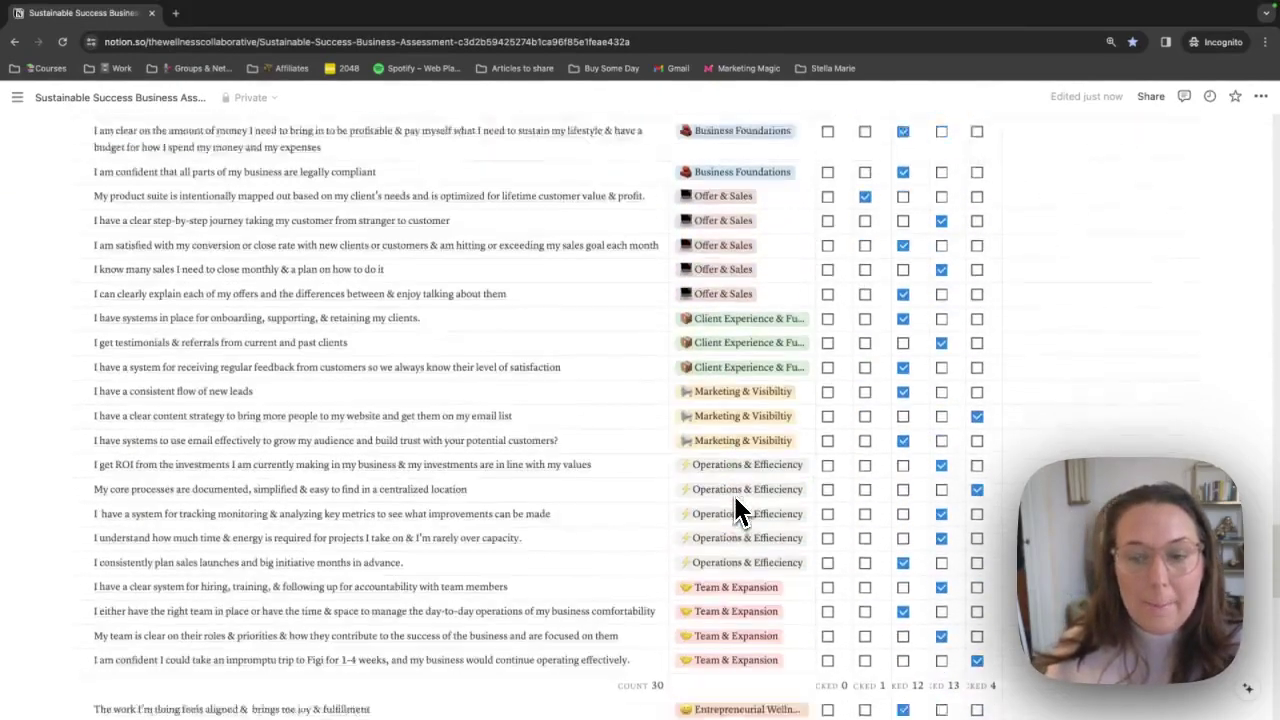
pyautogui.scroll(-5, 733, 508)
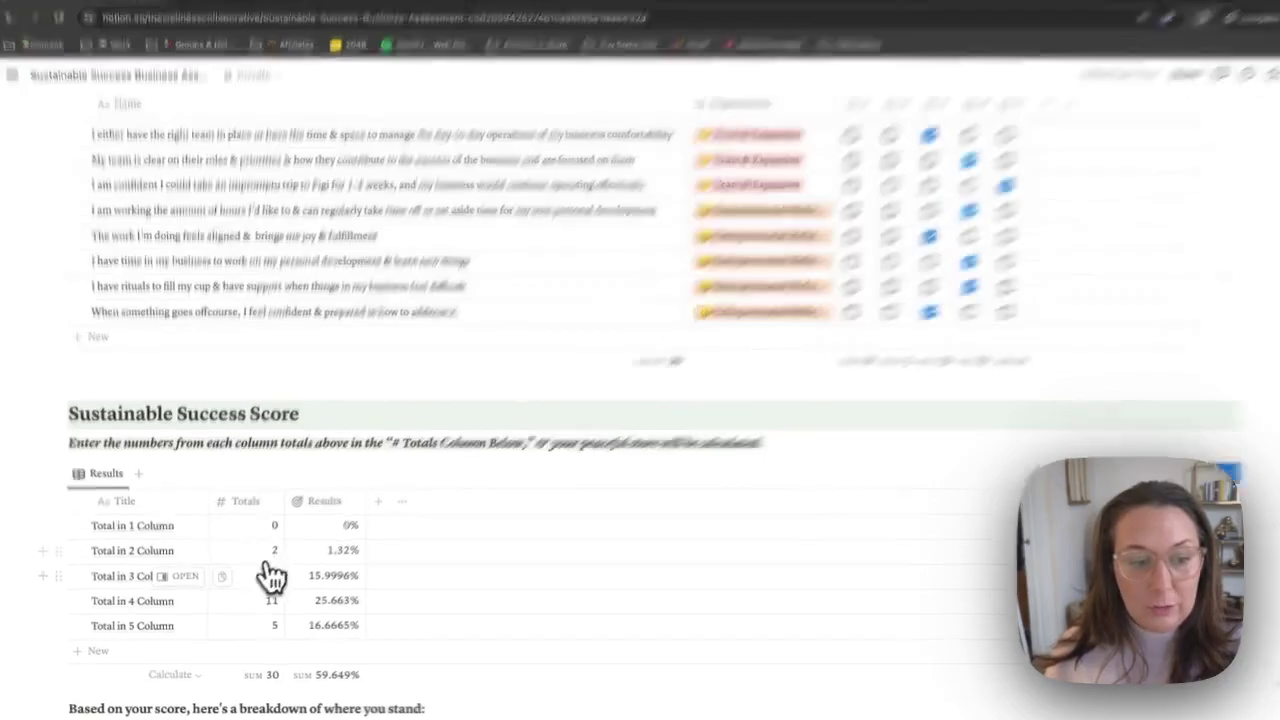
pyautogui.click(276, 556)
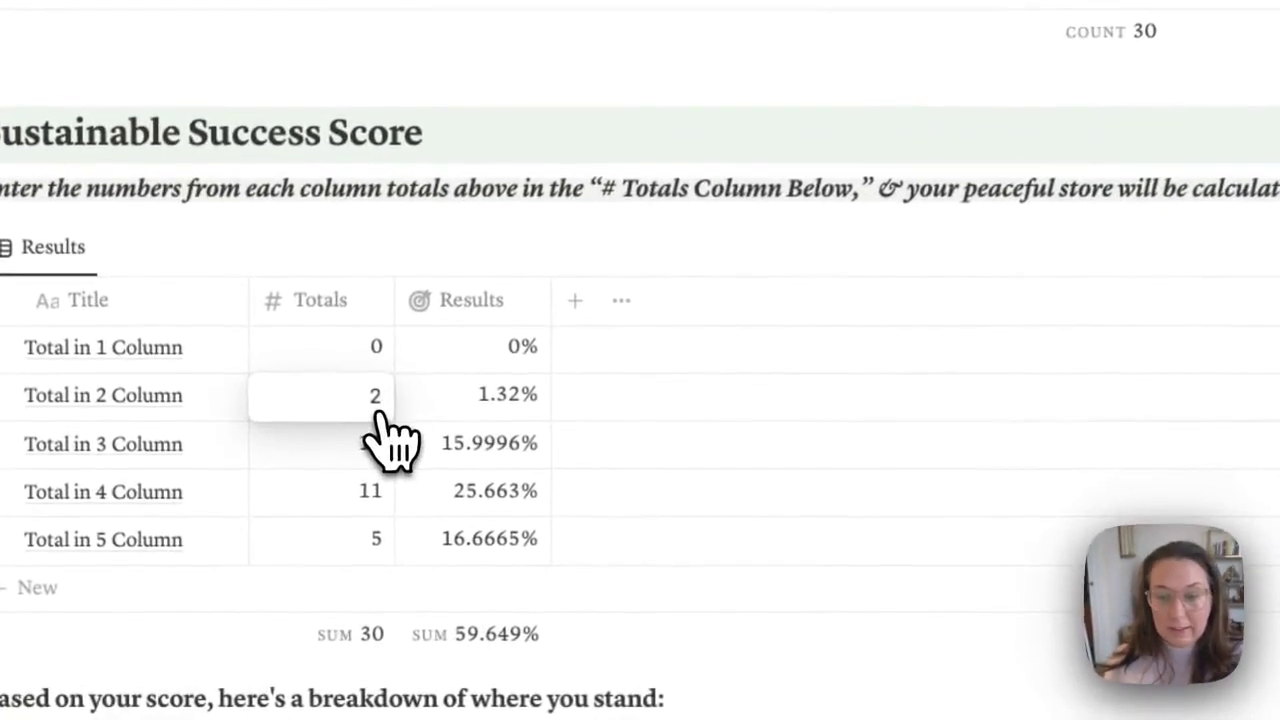
pyautogui.press('BackSpace')
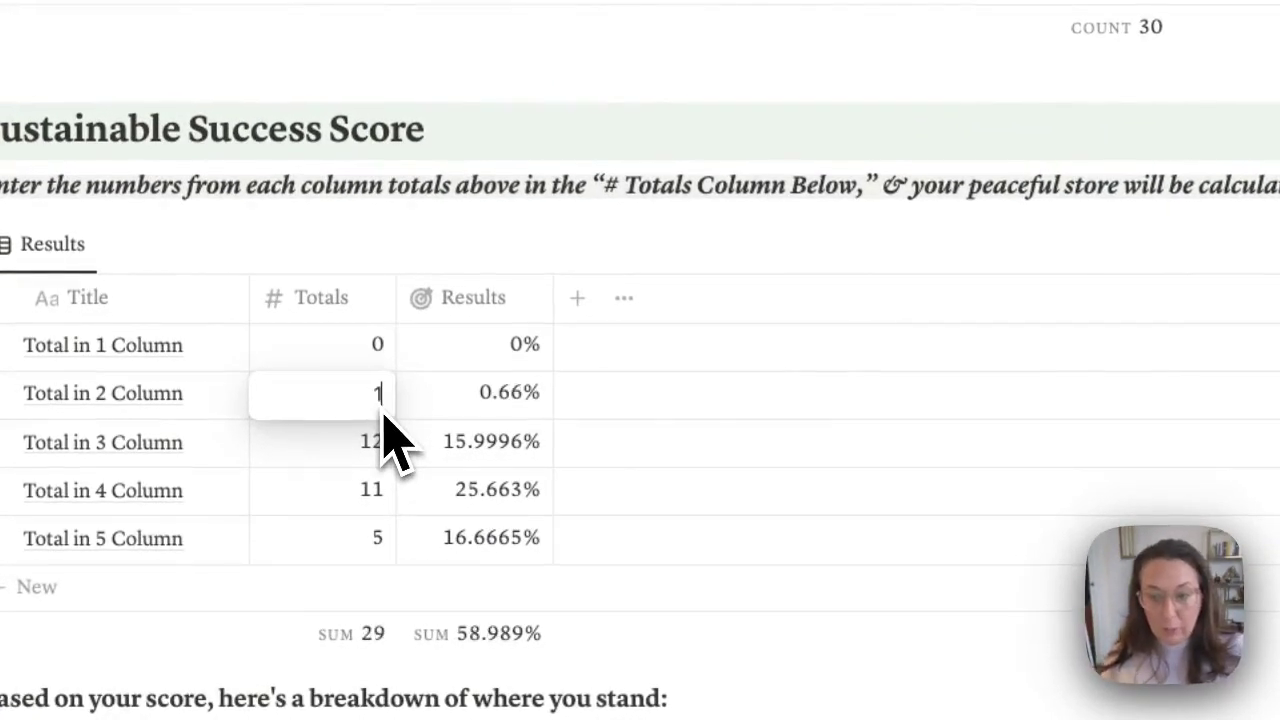
# Step: Set the total for the 4 column to 13 and the total for the 5 column to 4
pyautogui.click(367, 447)
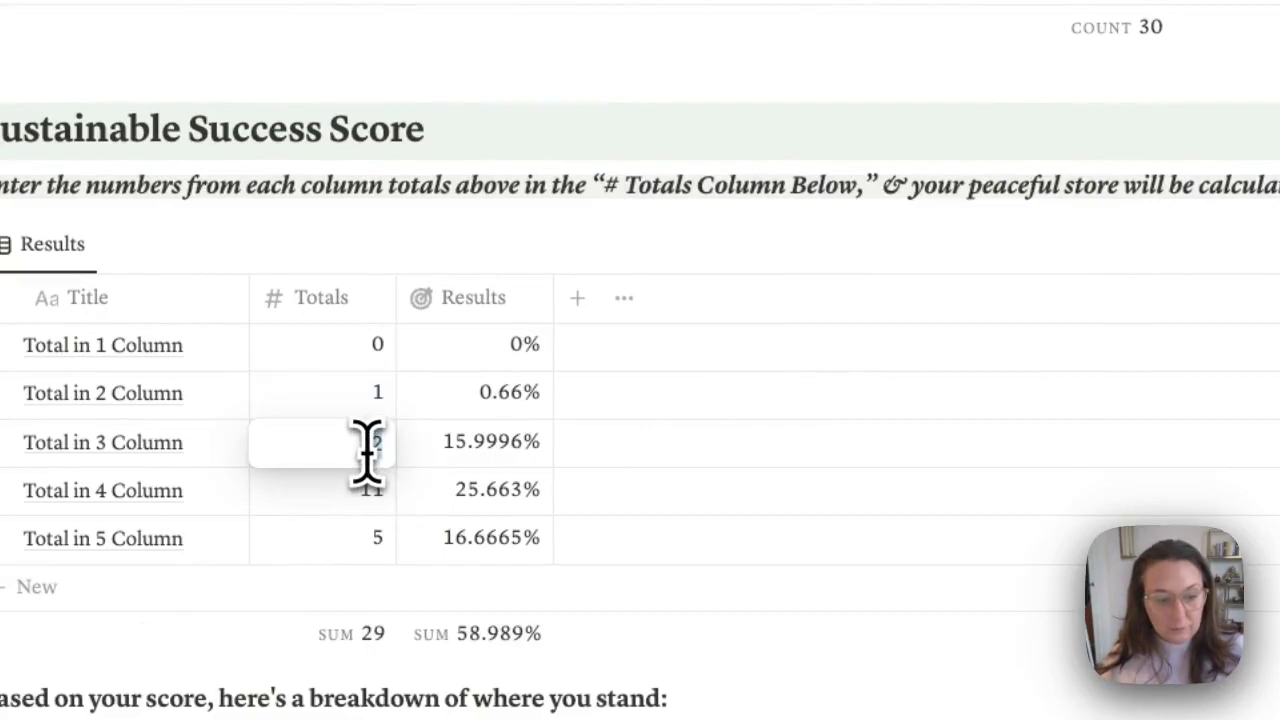
pyautogui.click(369, 495)
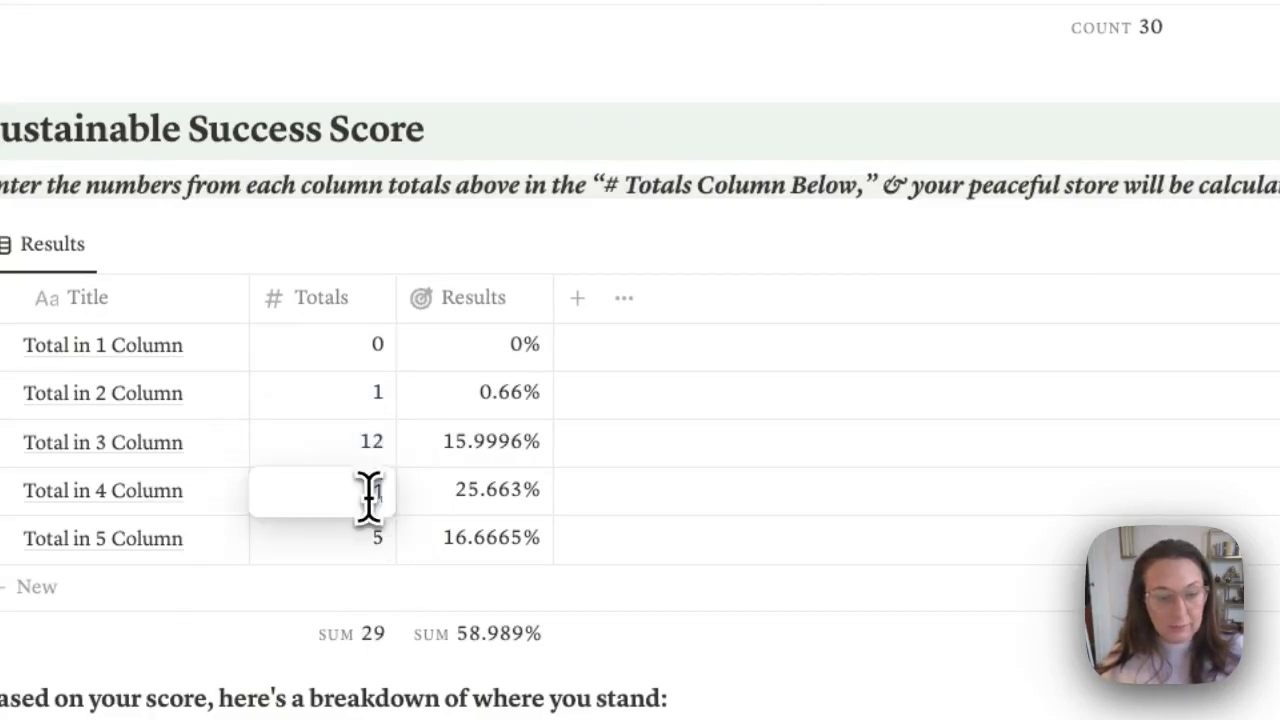
pyautogui.press('BackSpace')
pyautogui.write('3')
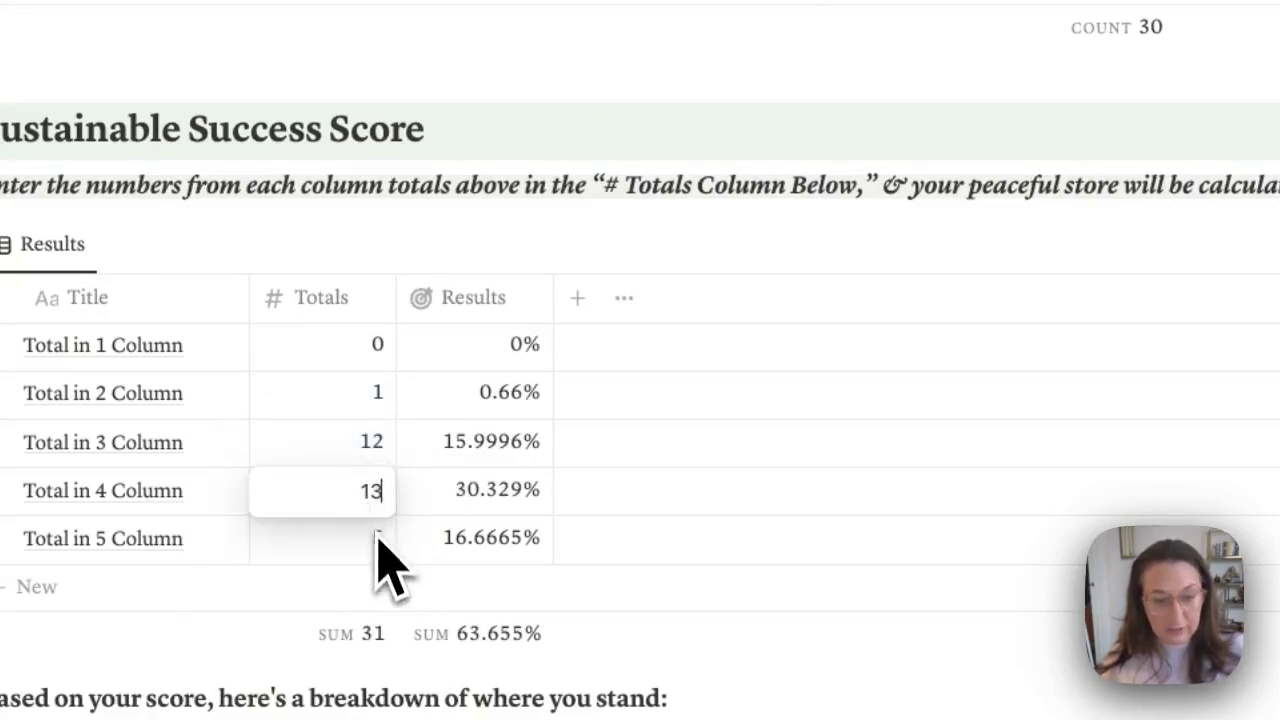
pyautogui.click(381, 549)
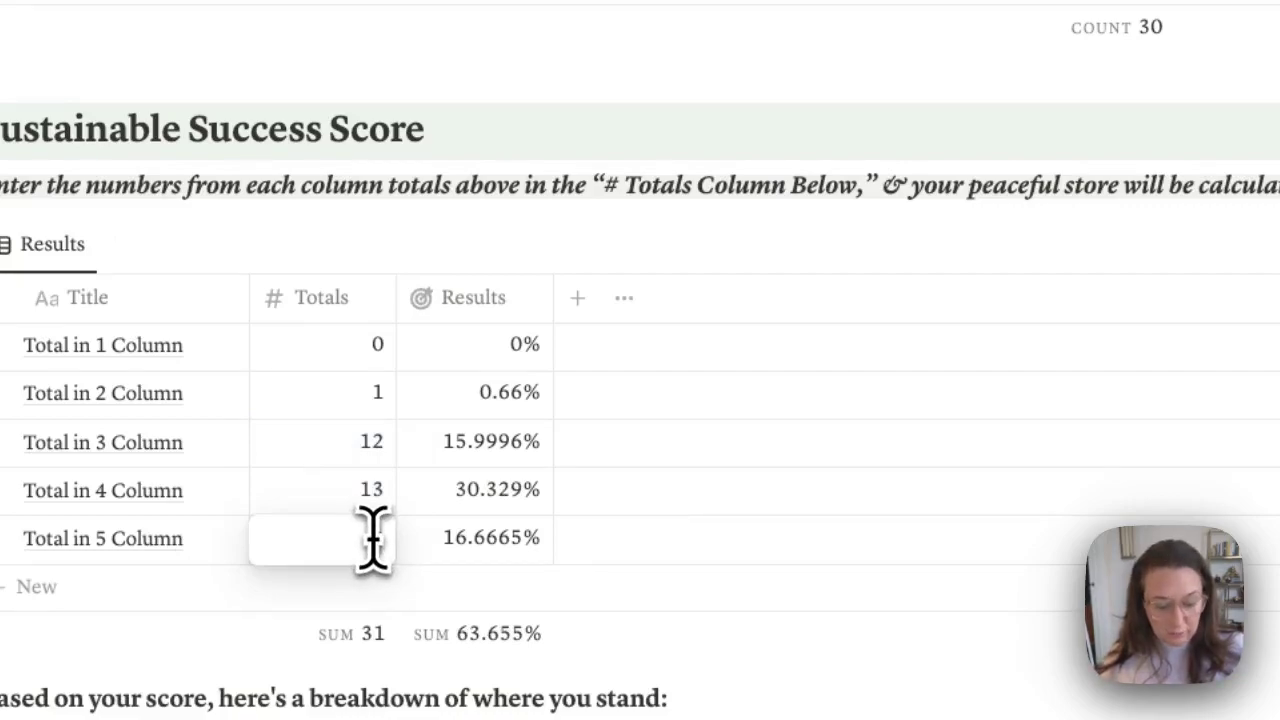
pyautogui.write('4')
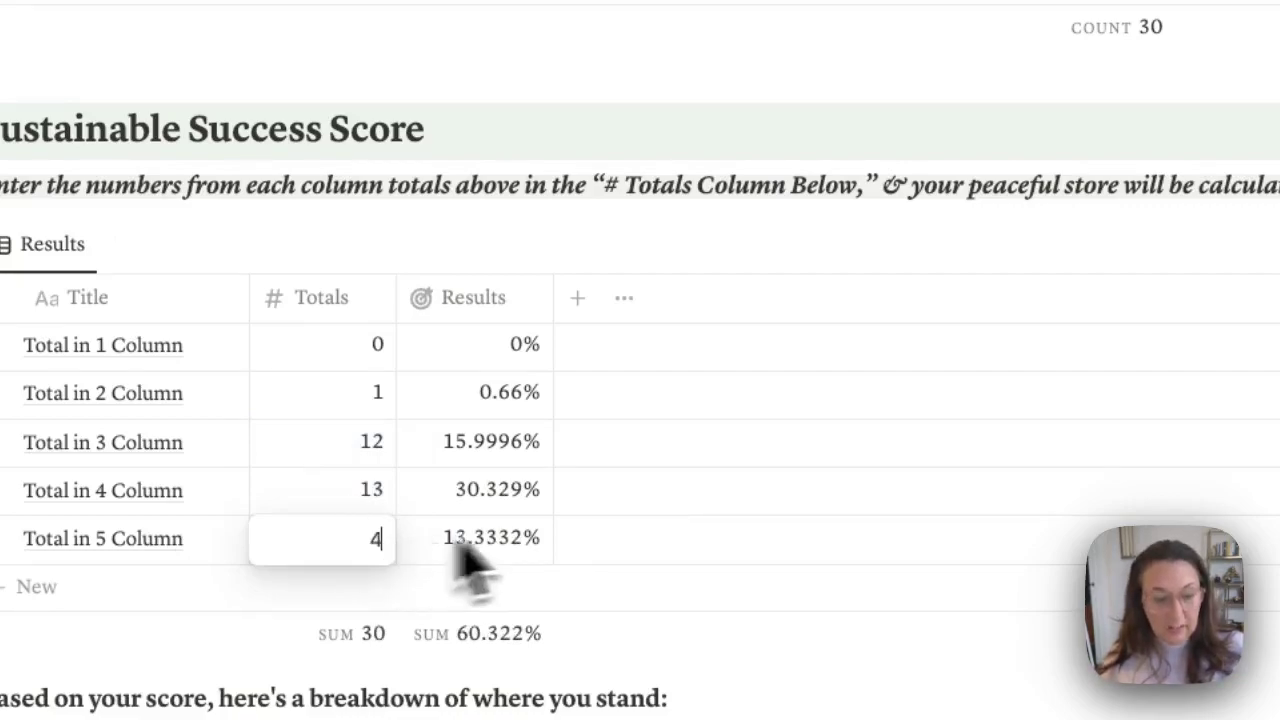
pyautogui.press('Escape')
# Step: Expand the Sustainable Success Action Plan instructions and examine the Harmony Hierarchy and the table of ranked areas and solutions
pyautogui.scroll(-4, 690, 620)
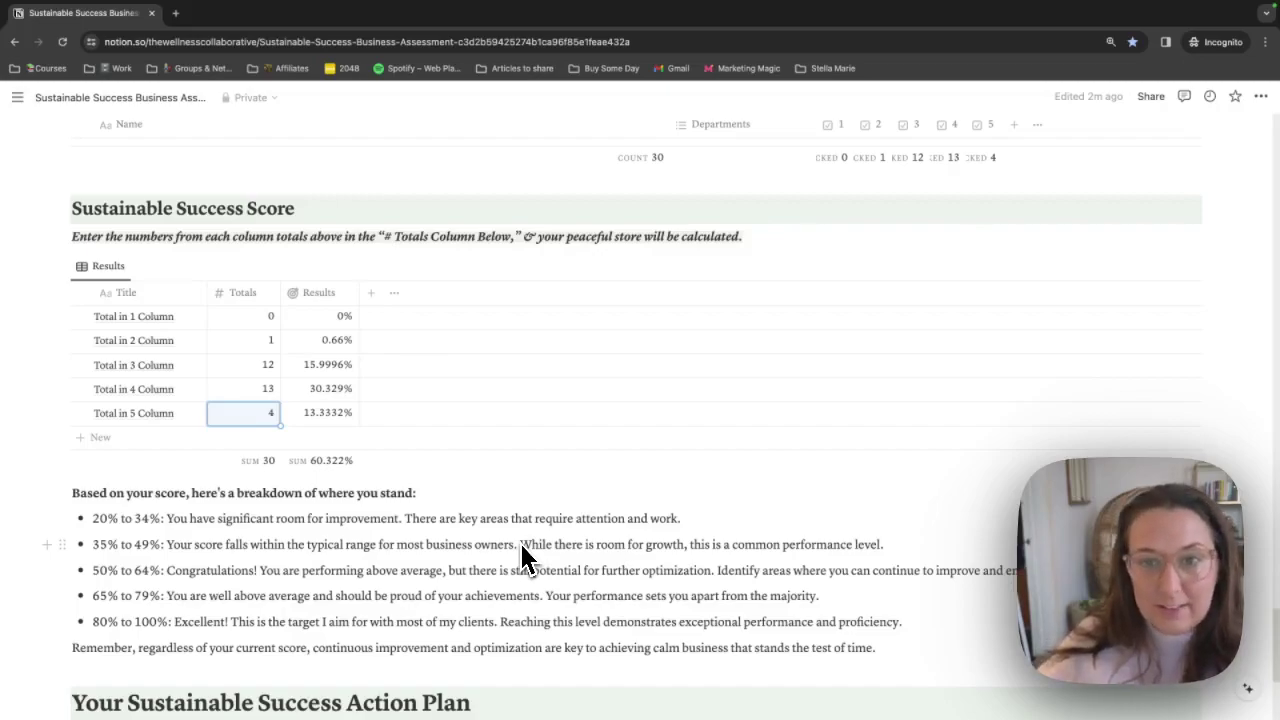
pyautogui.scroll(-3, 541, 536)
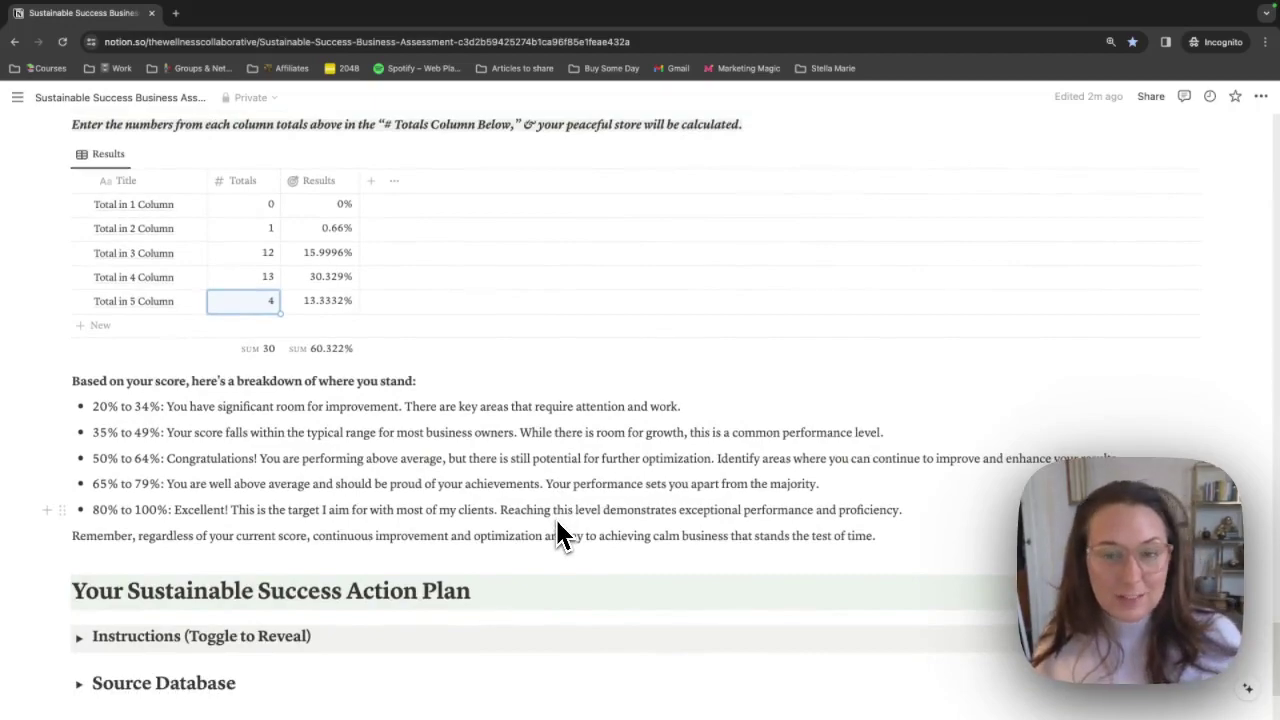
pyautogui.scroll(-2, 560, 535)
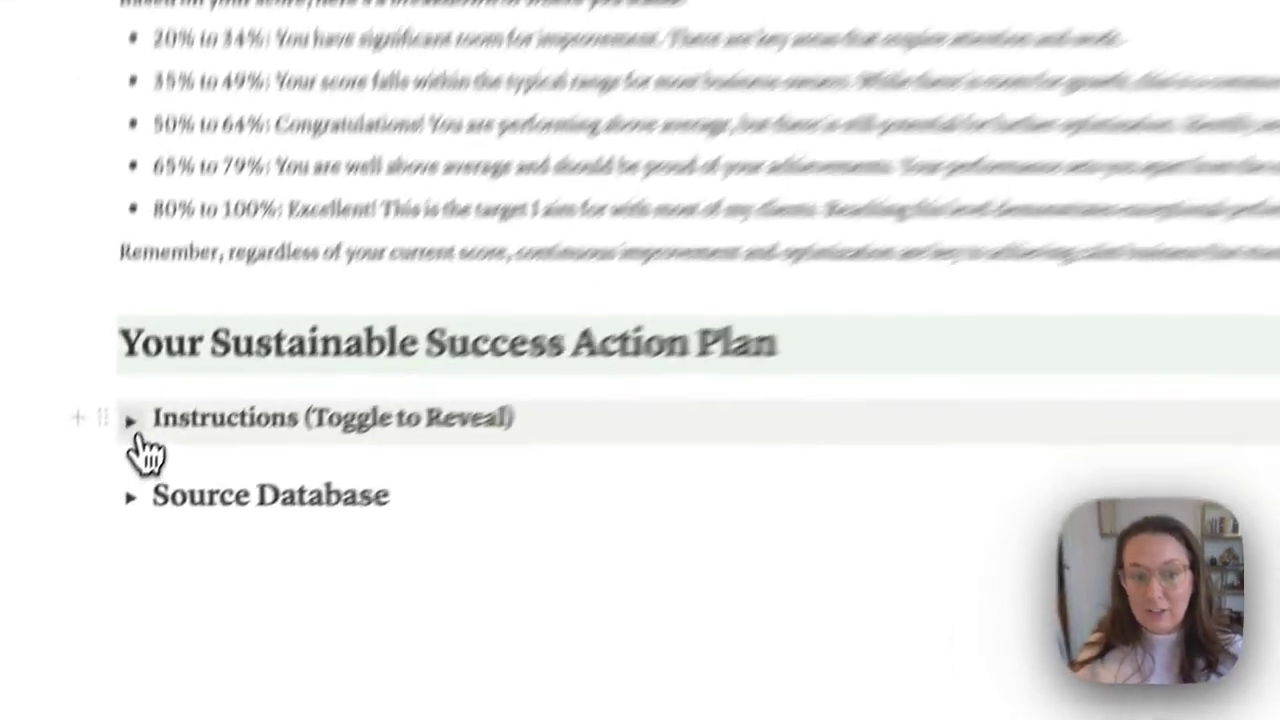
pyautogui.click(79, 537)
pyautogui.scroll(-1, 75, 545)
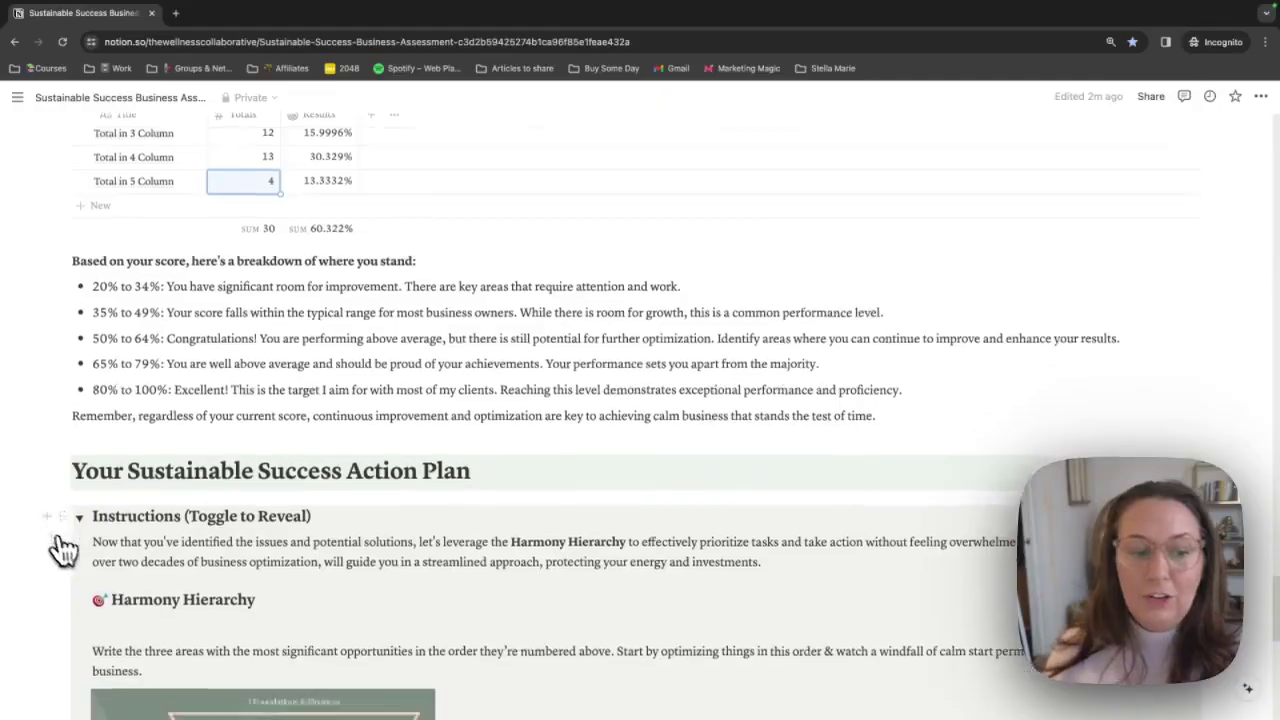
pyautogui.scroll(-3, 62, 548)
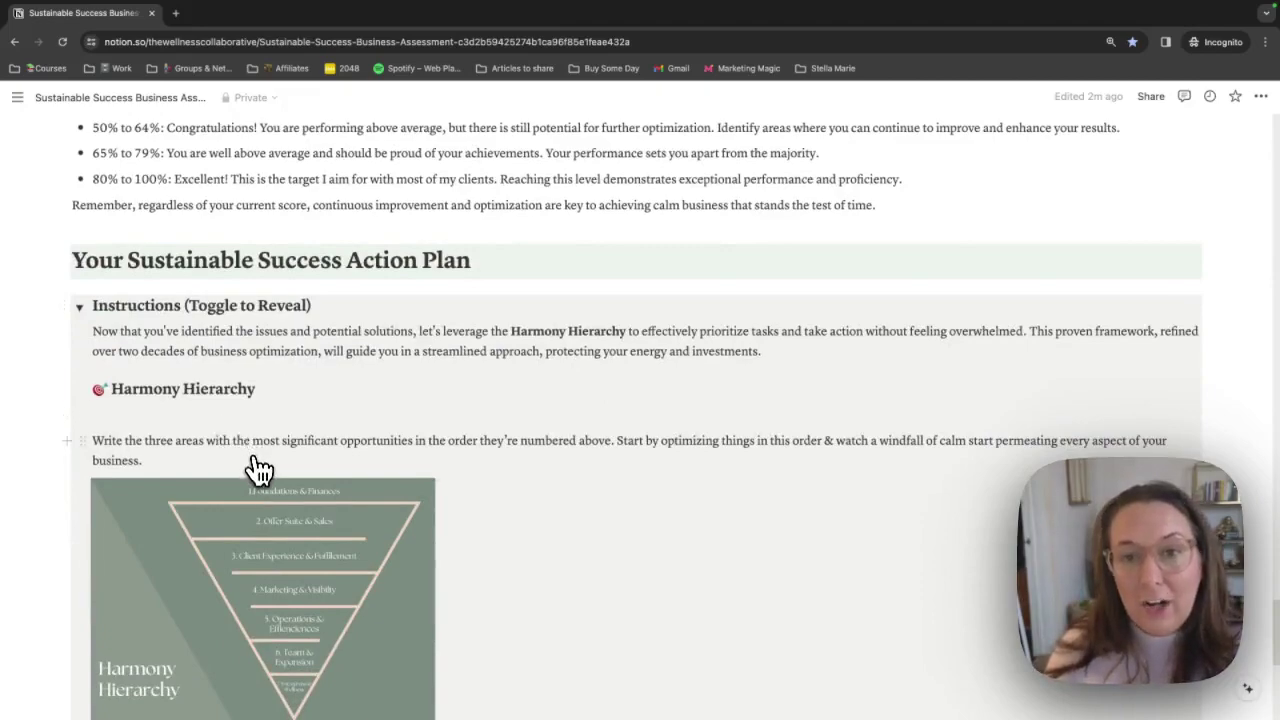
pyautogui.scroll(-1, 258, 470)
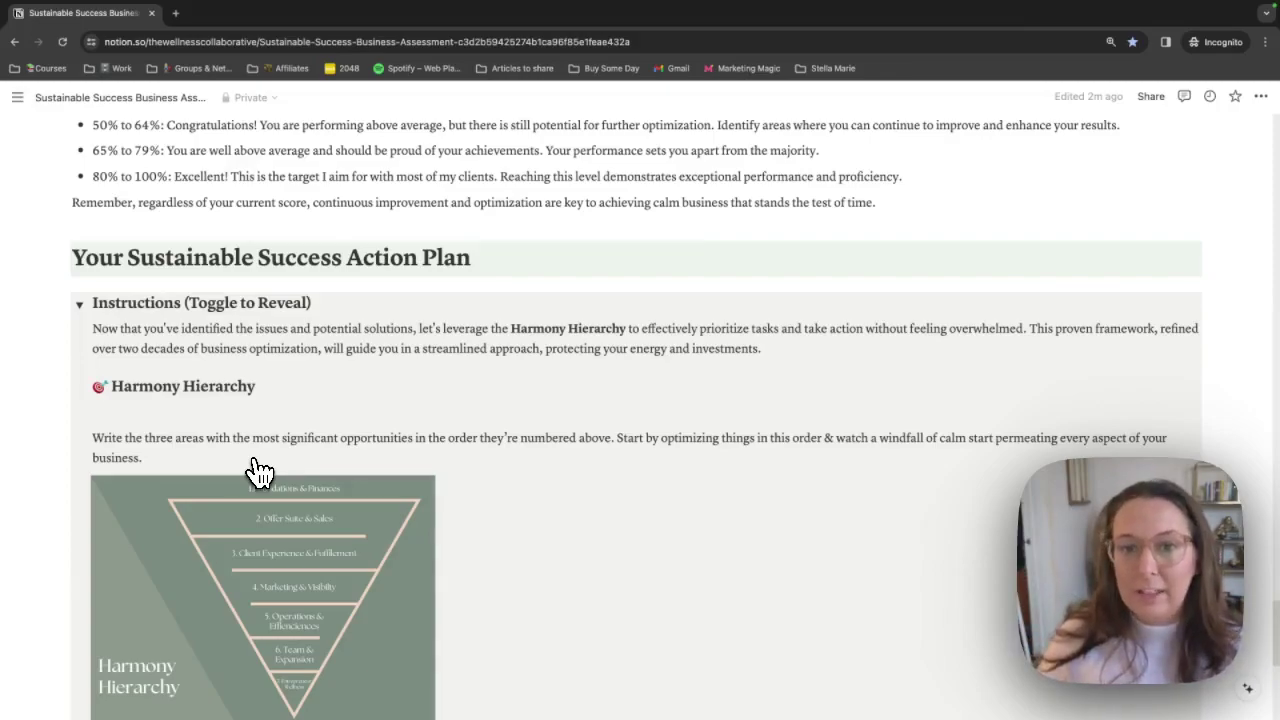
pyautogui.scroll(-2, 258, 470)
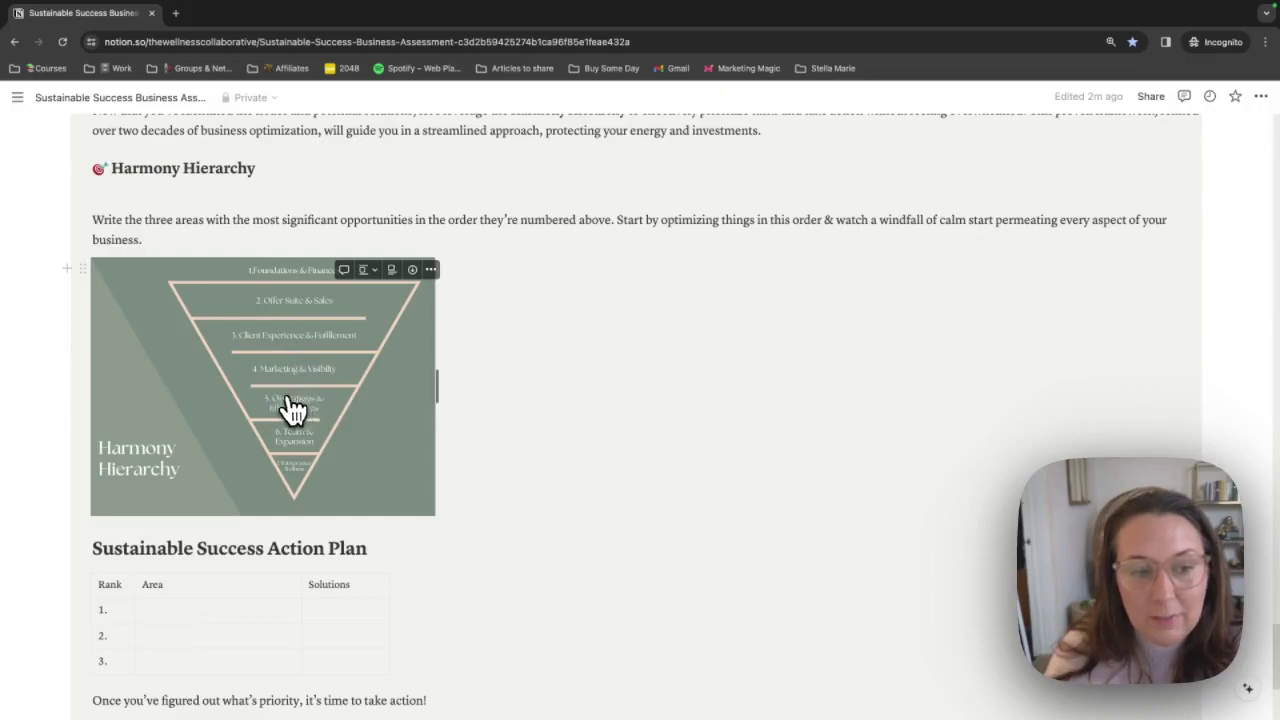
pyautogui.scroll(-1, 277, 391)
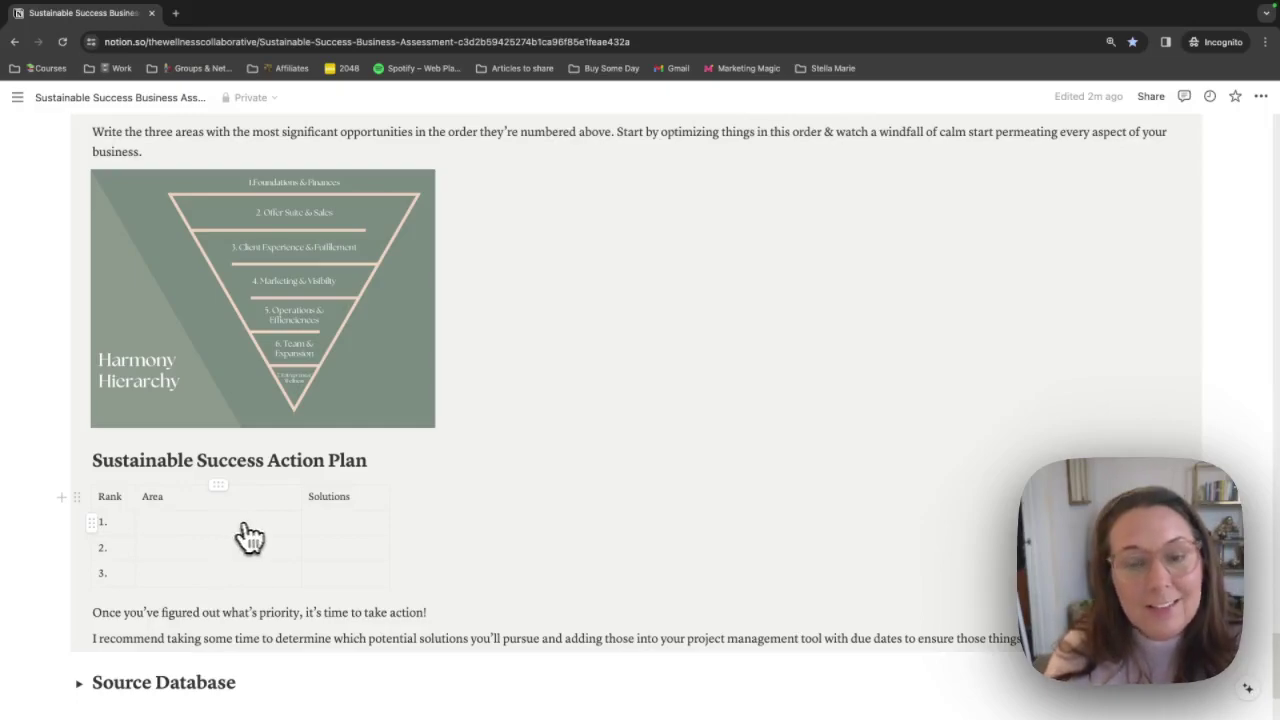
pyautogui.scroll(-1, 260, 537)
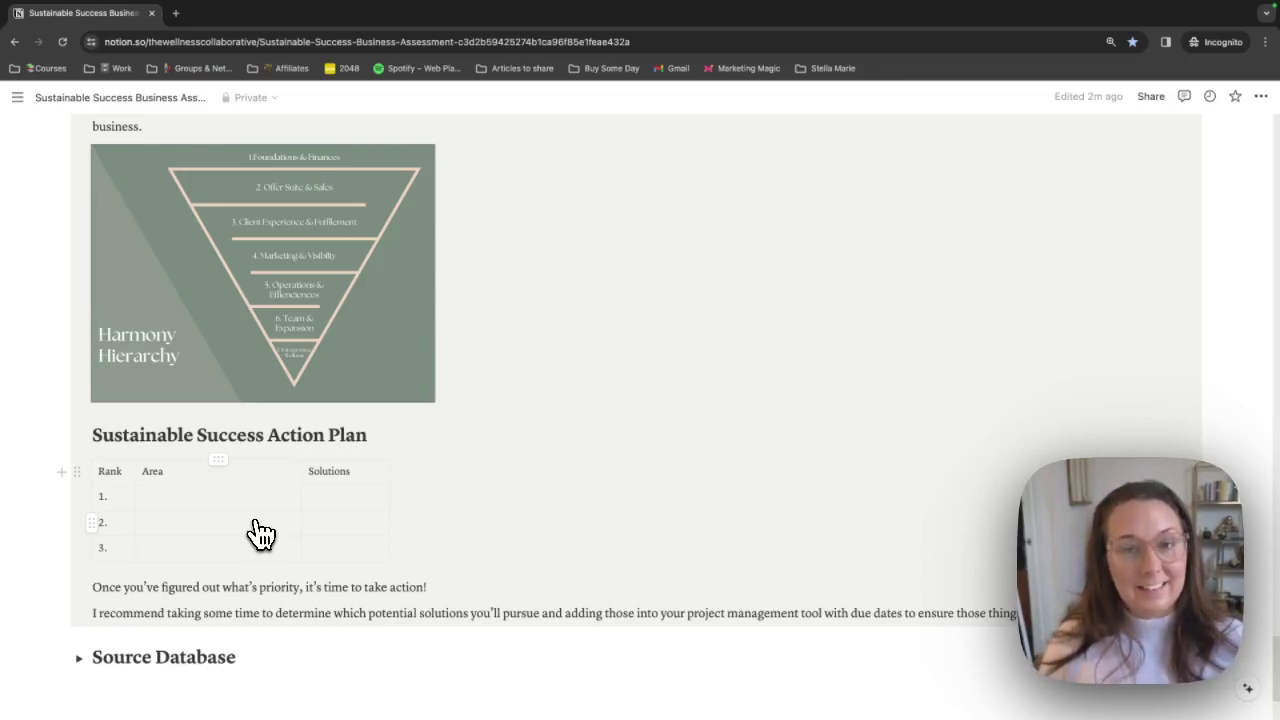
pyautogui.scroll(-1, 258, 530)
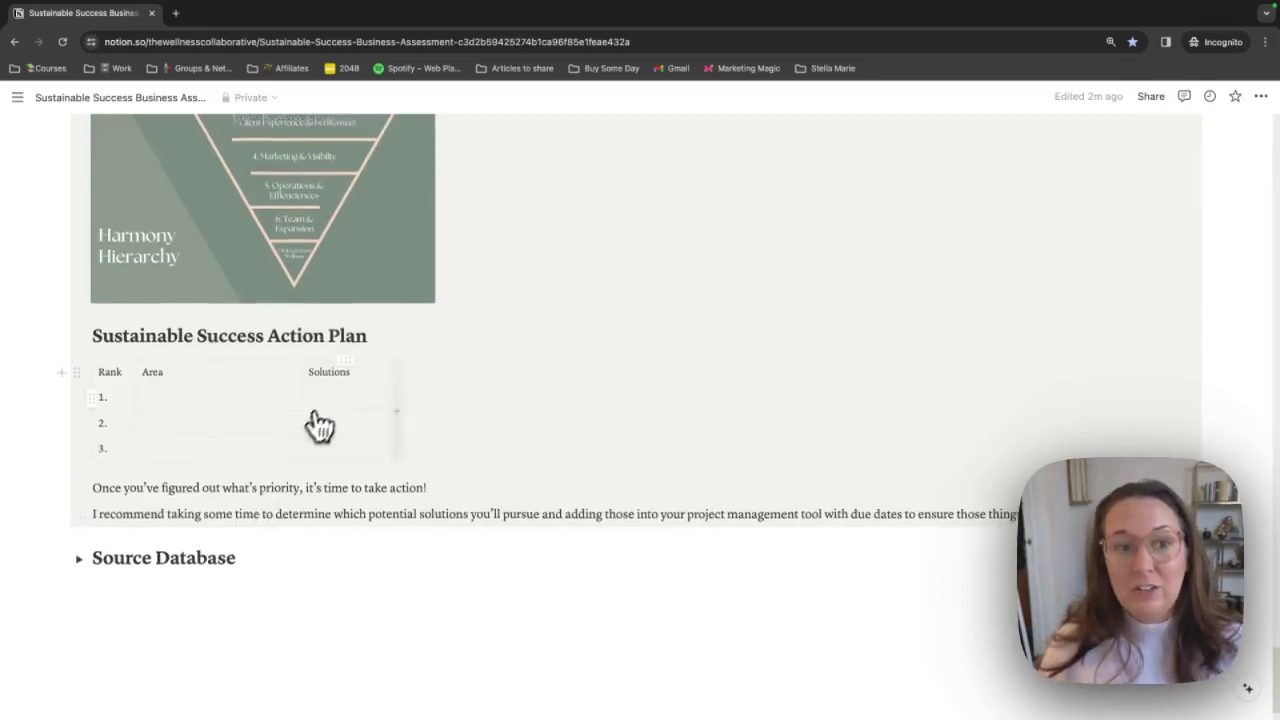
# Step: Append a hyphen to the end of the page title "Sustainable Success Business Assessment"
pyautogui.scroll(15, 314, 429)
pyautogui.scroll(3, 177, 129)
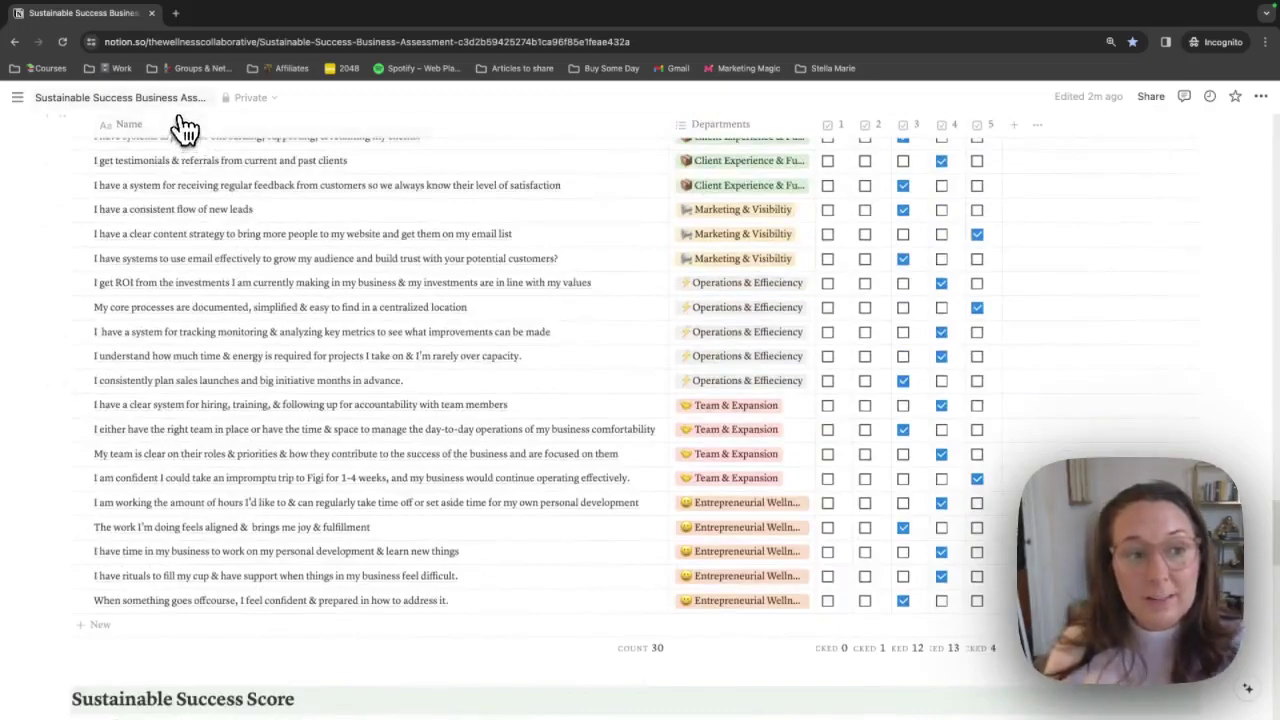
pyautogui.click(185, 97)
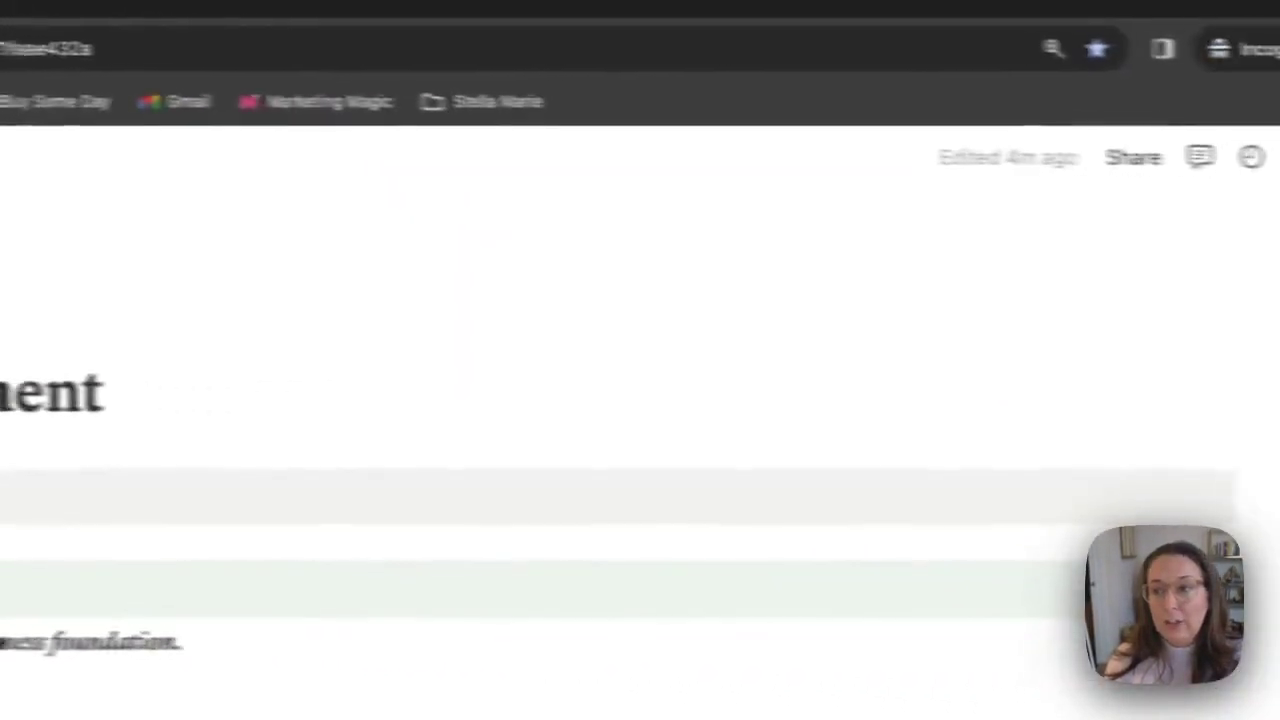
pyautogui.click(1241, 152)
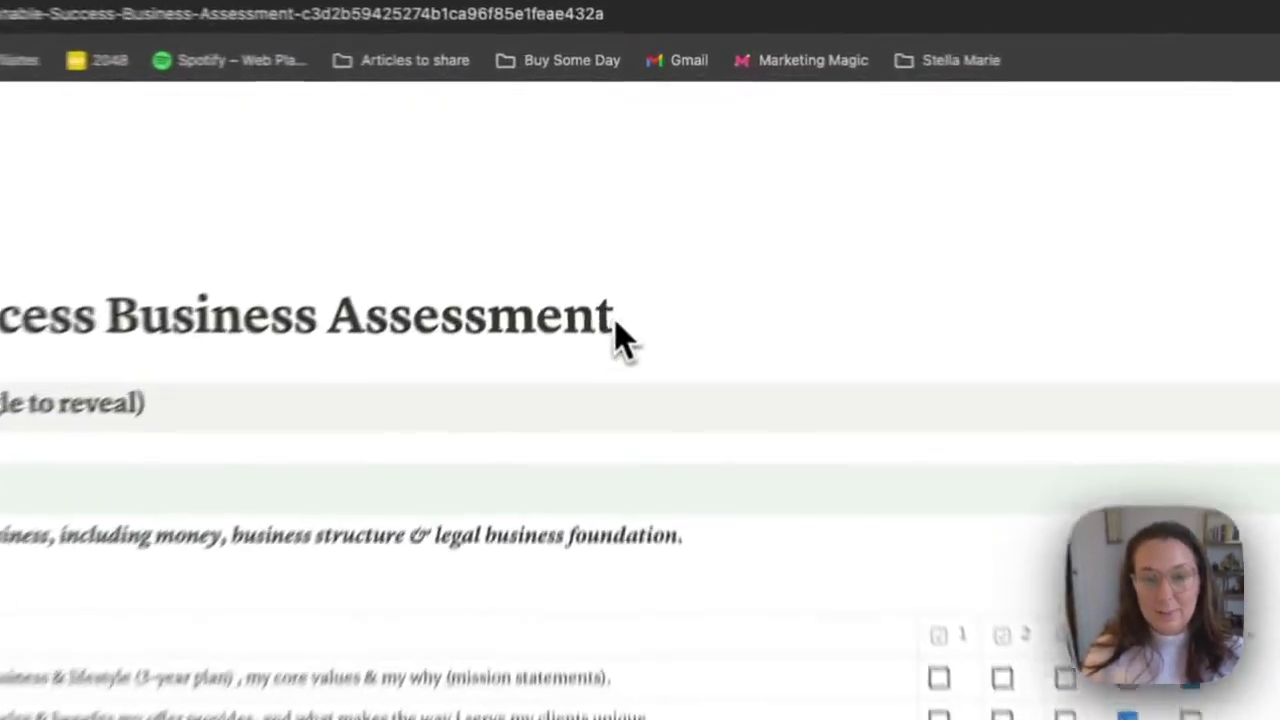
pyautogui.click(637, 214)
pyautogui.write('-')
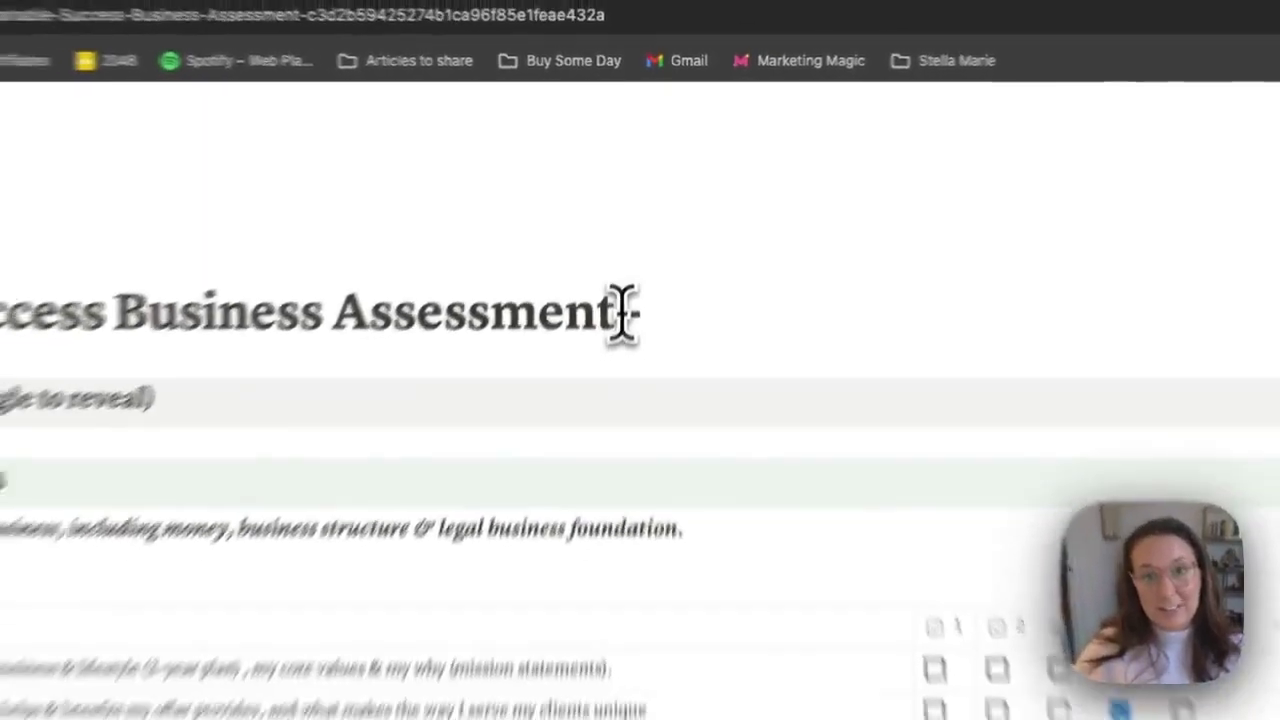